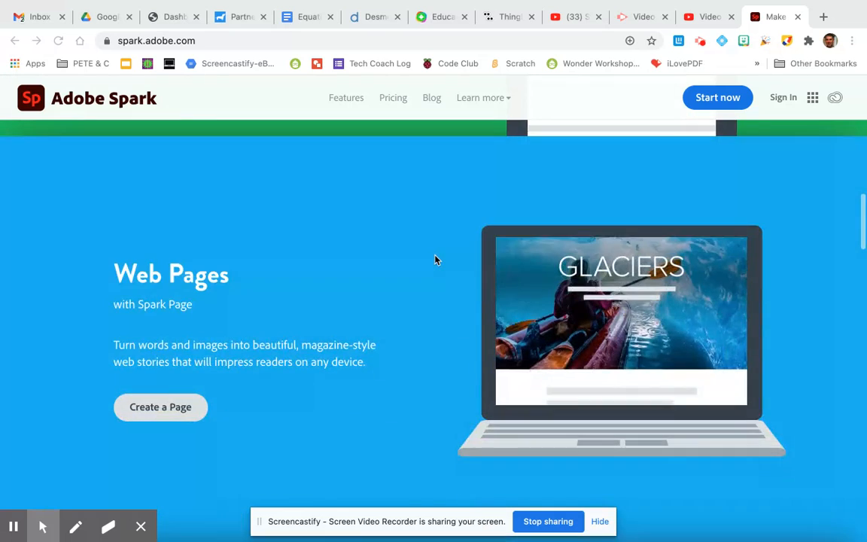
- Start Adobe Spark from its landing page and dismiss the new-features announcement on the home page
scroll(435, 260, "down", 3)
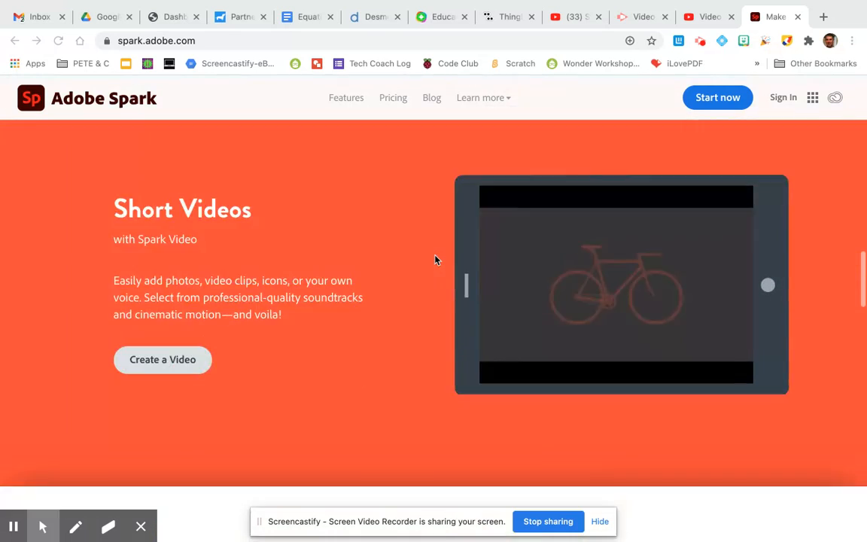
scroll(434, 260, "up", 2)
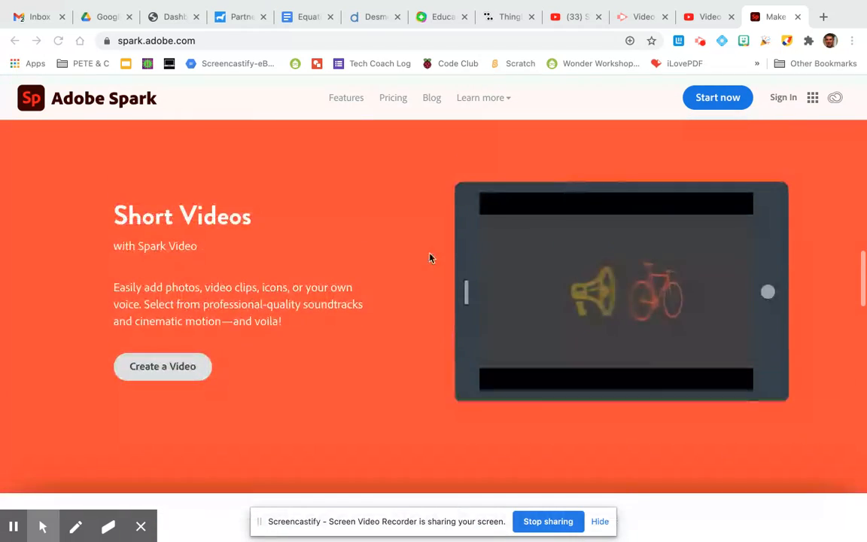
scroll(325, 265, "down", 2)
scroll(325, 265, "up", 12)
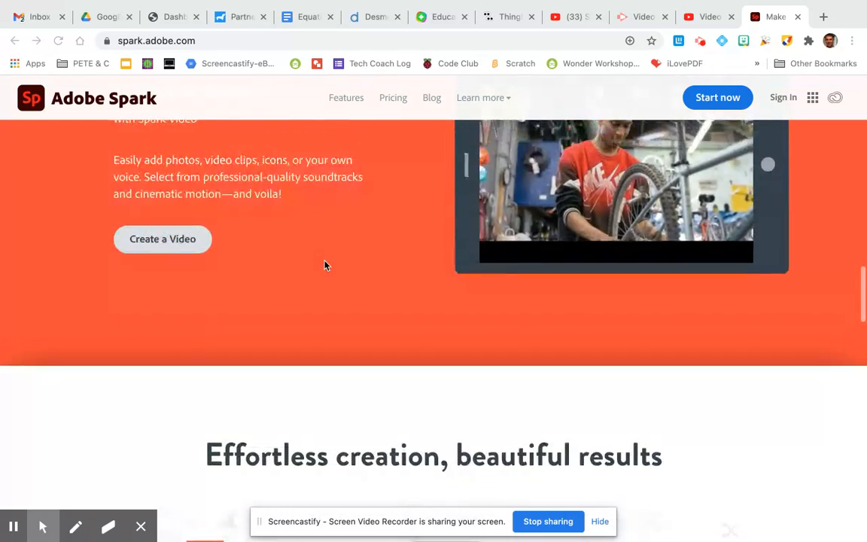
scroll(325, 265, "up", 2)
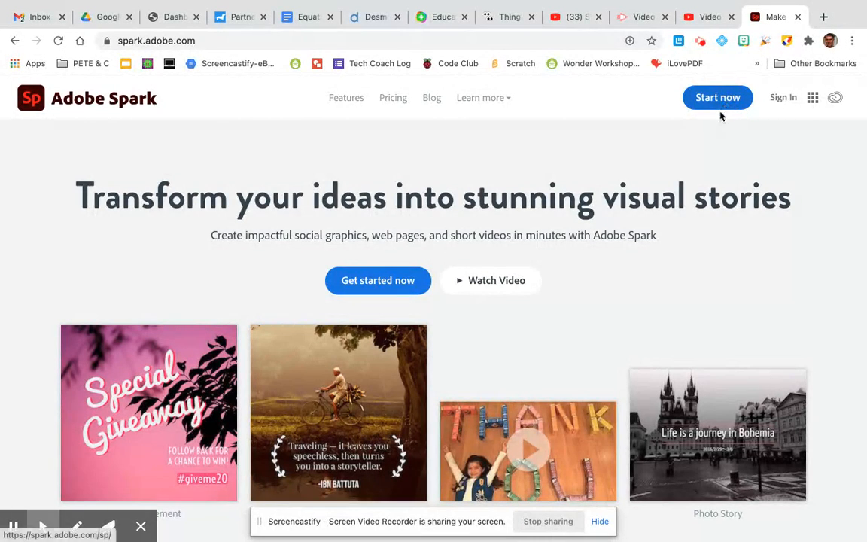
left_click(716, 102)
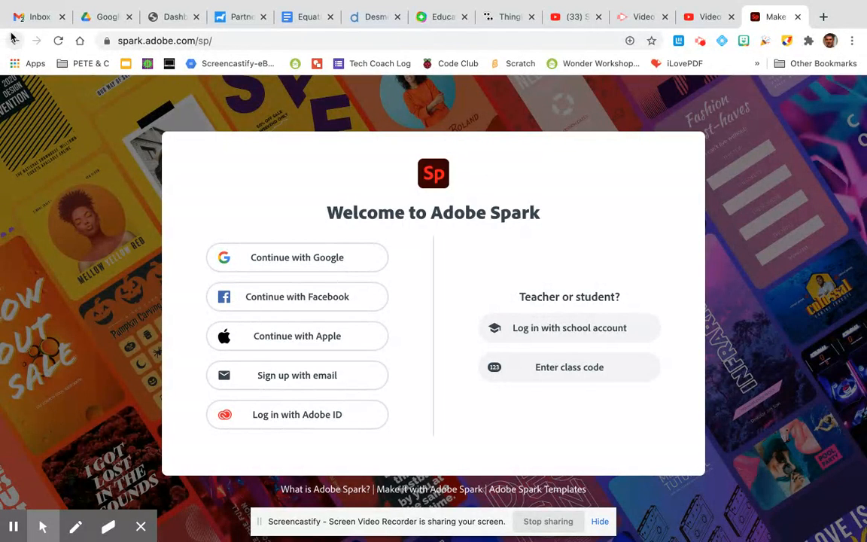
mouse_move(10, 531)
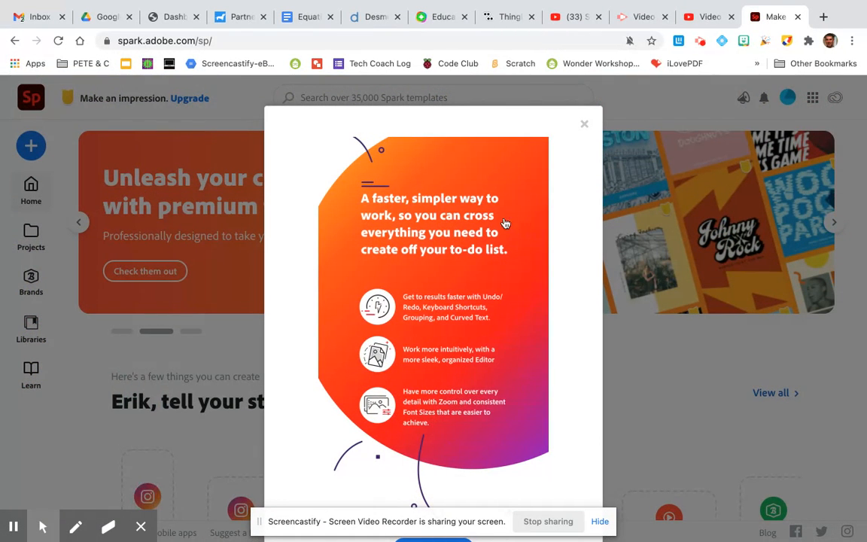
left_click(583, 123)
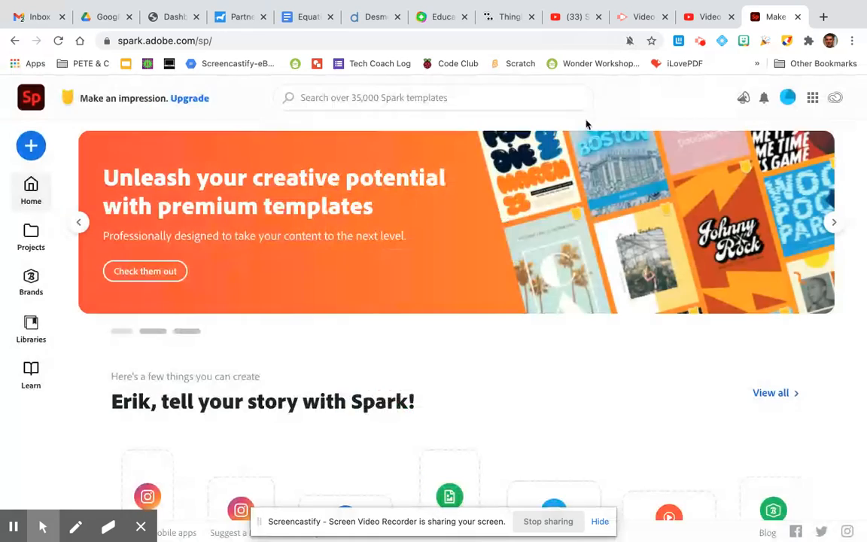
- Look through the project types and starter templates offered on the Spark home page
scroll(526, 336, "down", 1)
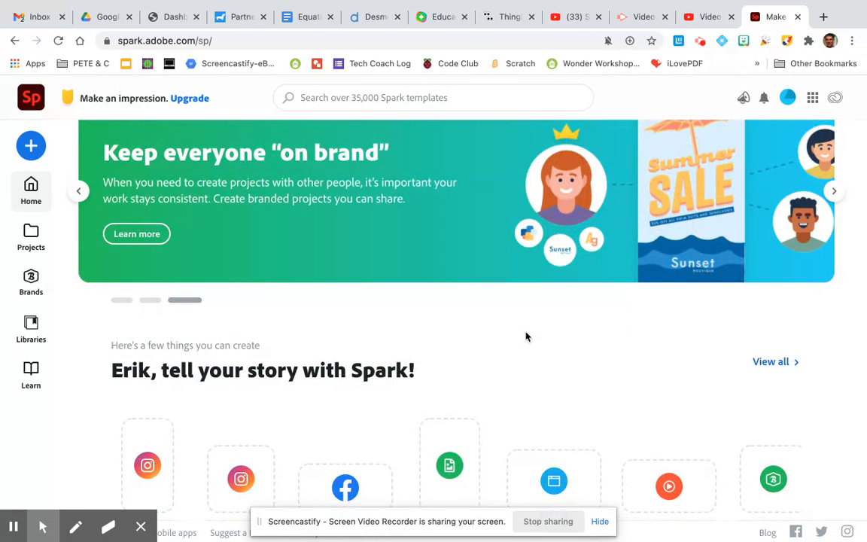
scroll(526, 336, "down", 1)
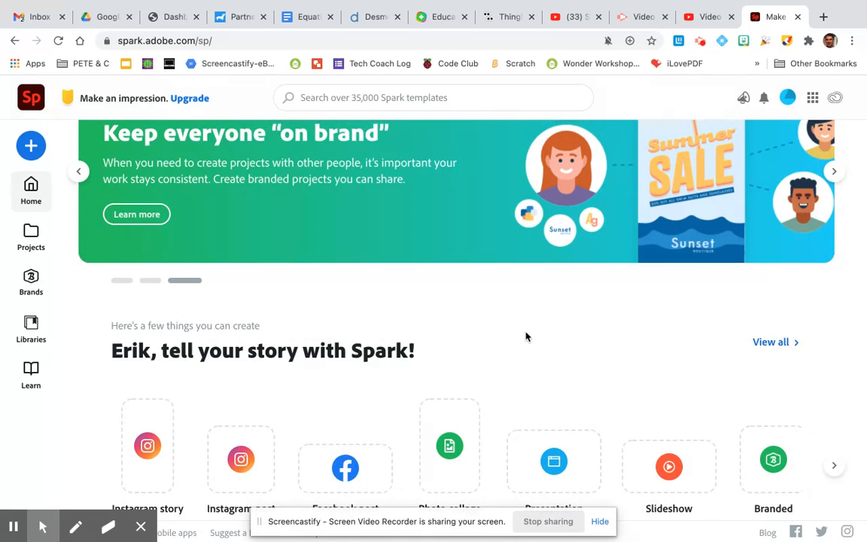
scroll(526, 336, "down", 1)
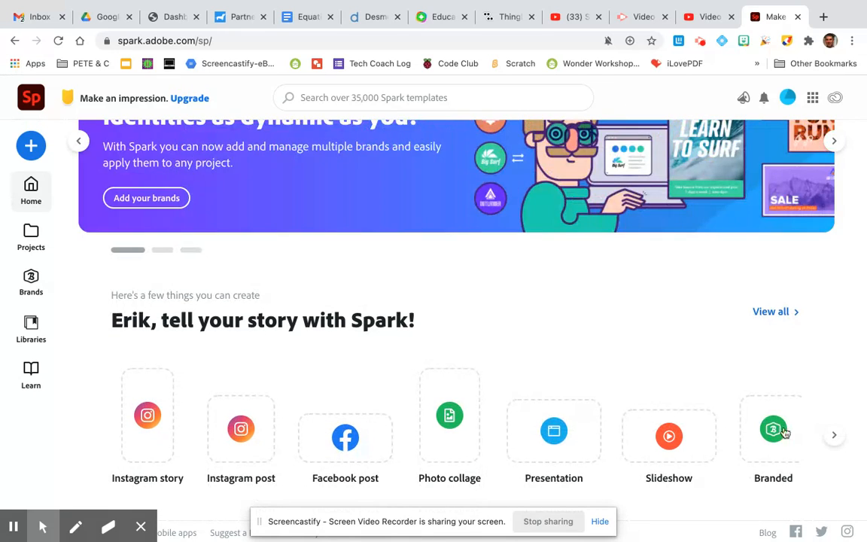
left_click(834, 438)
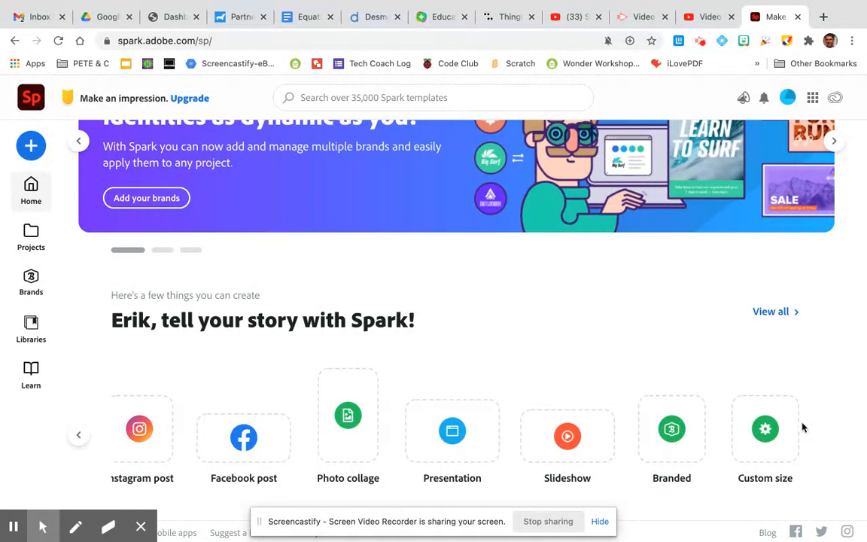
scroll(644, 367, "down", 4)
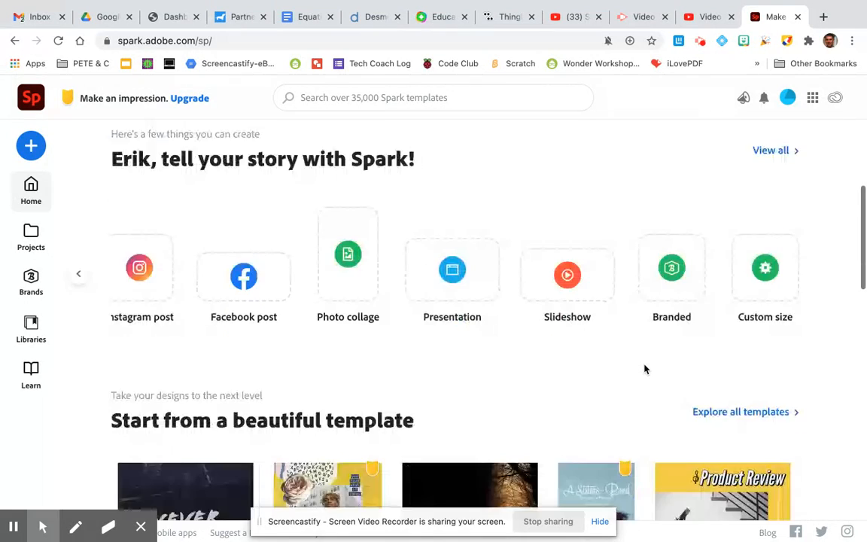
scroll(644, 368, "down", 6)
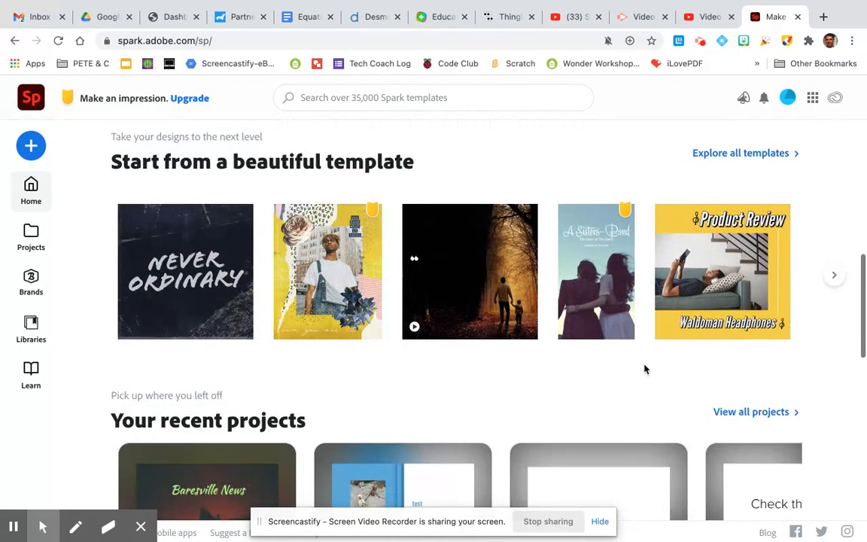
- Examine the recent projects and whether each one is a post or a video
scroll(644, 368, "down", 4)
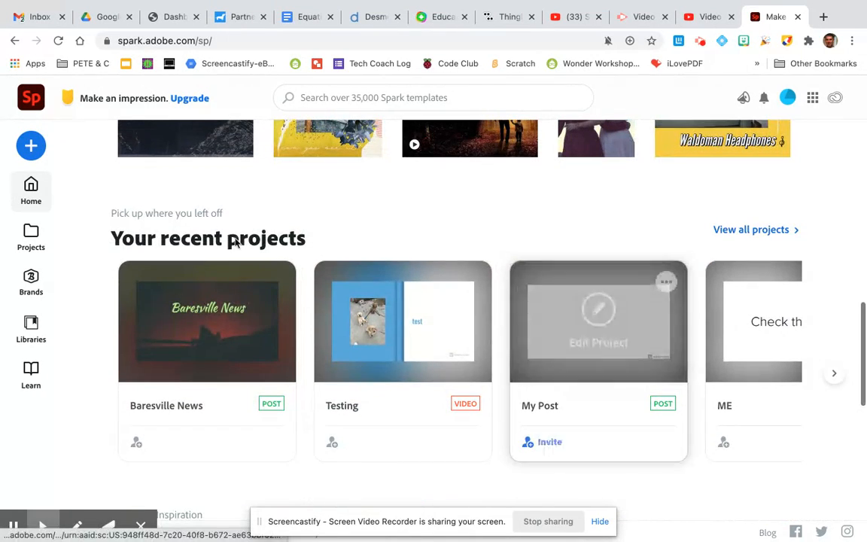
mouse_move(329, 265)
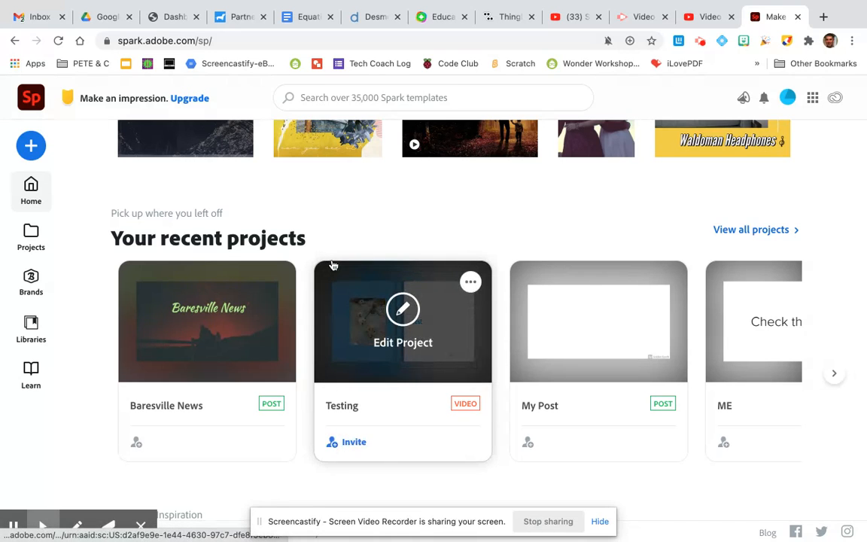
scroll(363, 290, "down", 1)
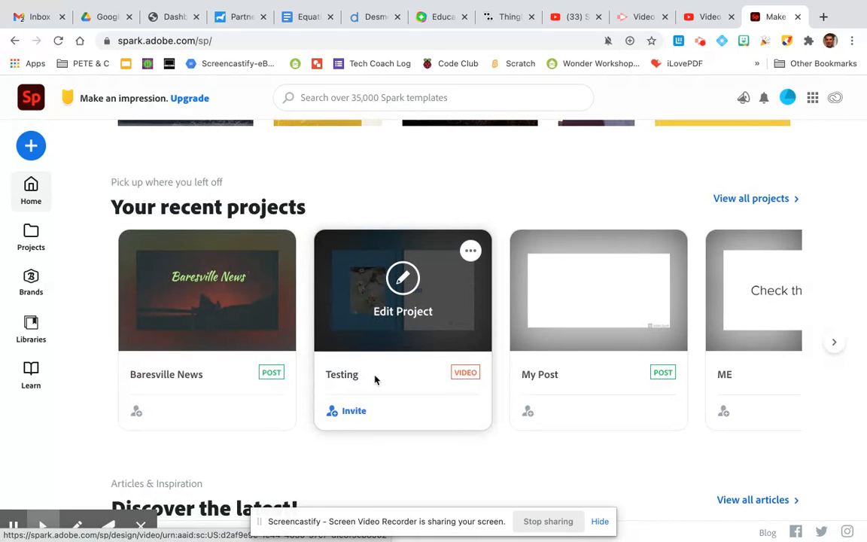
mouse_move(283, 406)
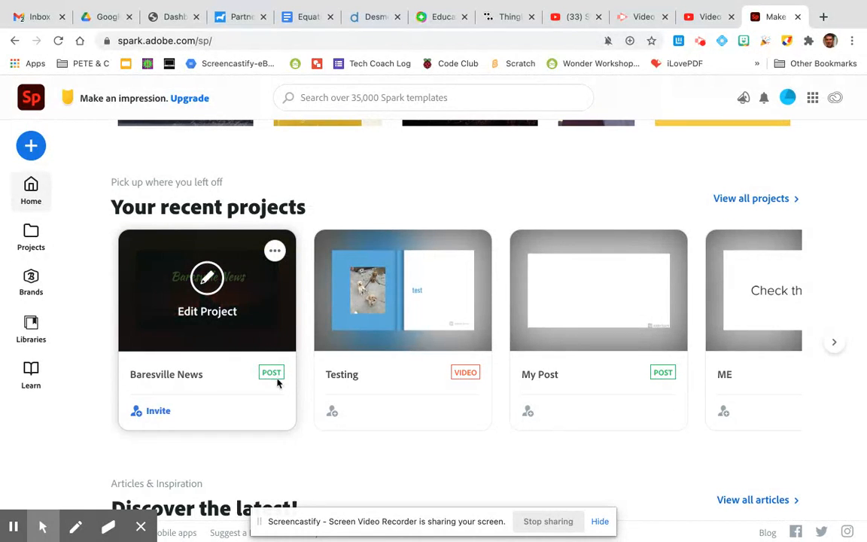
mouse_move(422, 379)
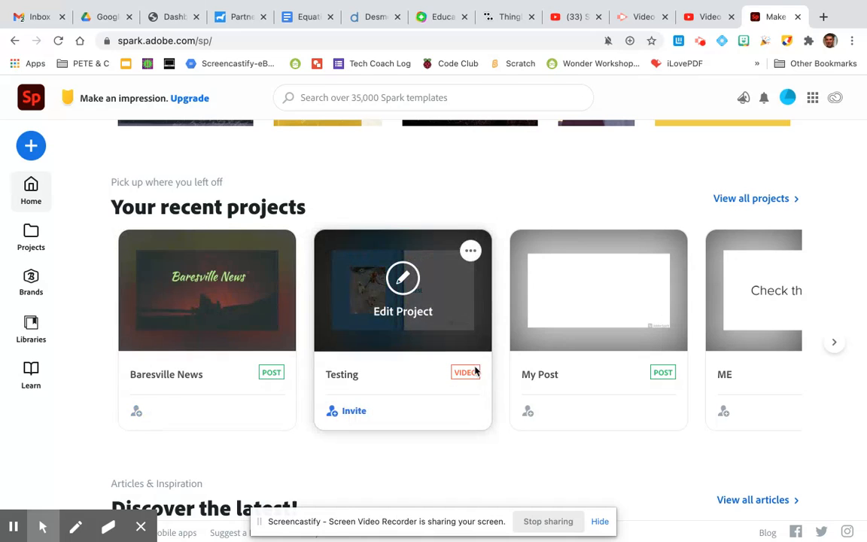
left_click(835, 343)
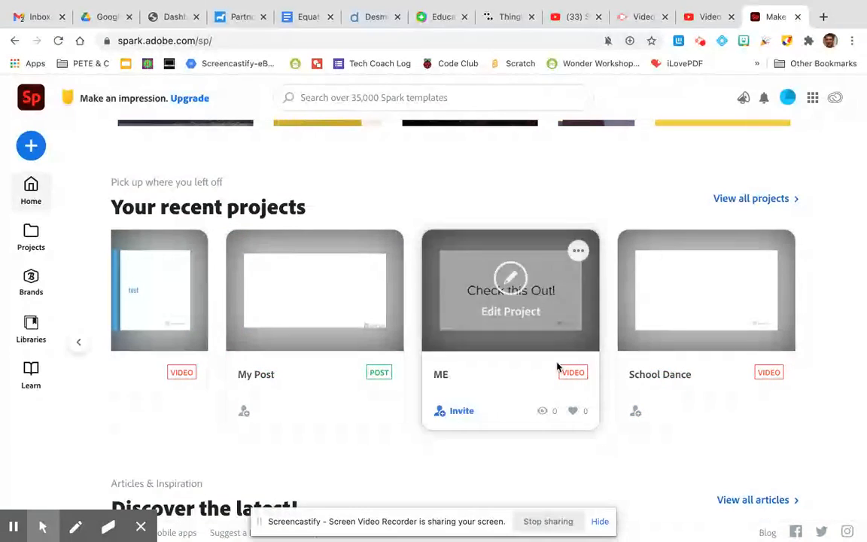
mouse_move(621, 374)
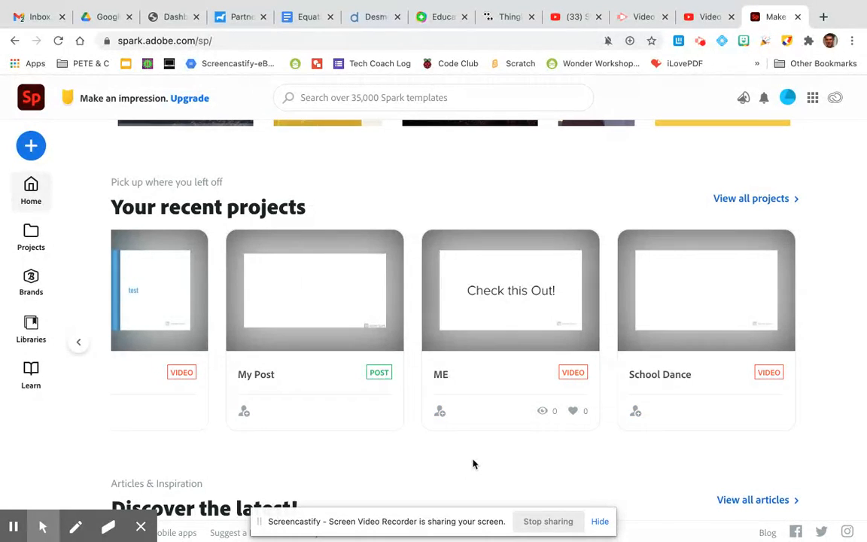
mouse_move(444, 414)
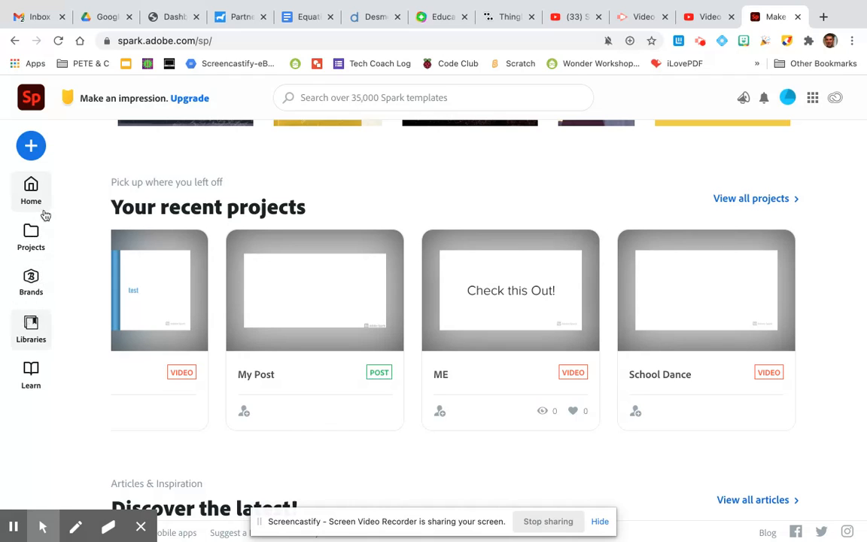
- Create a new video project and title it "Test Run"
left_click(31, 148)
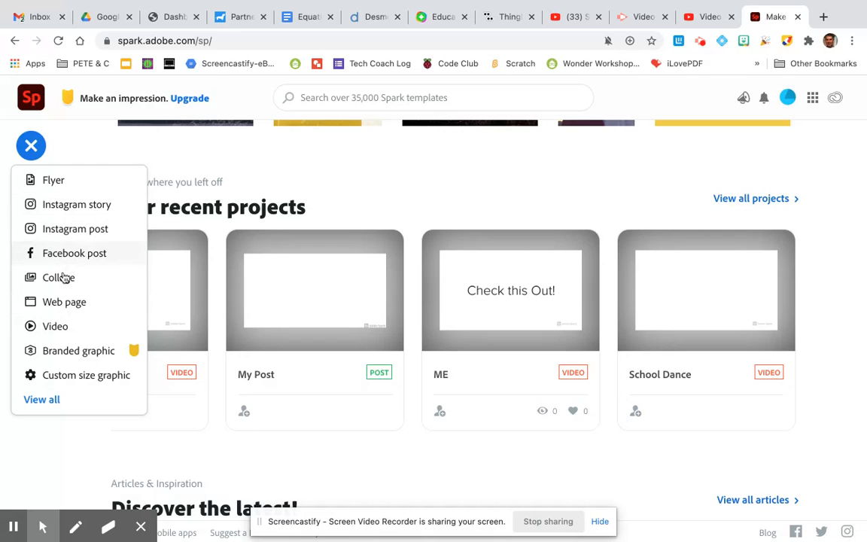
left_click(56, 327)
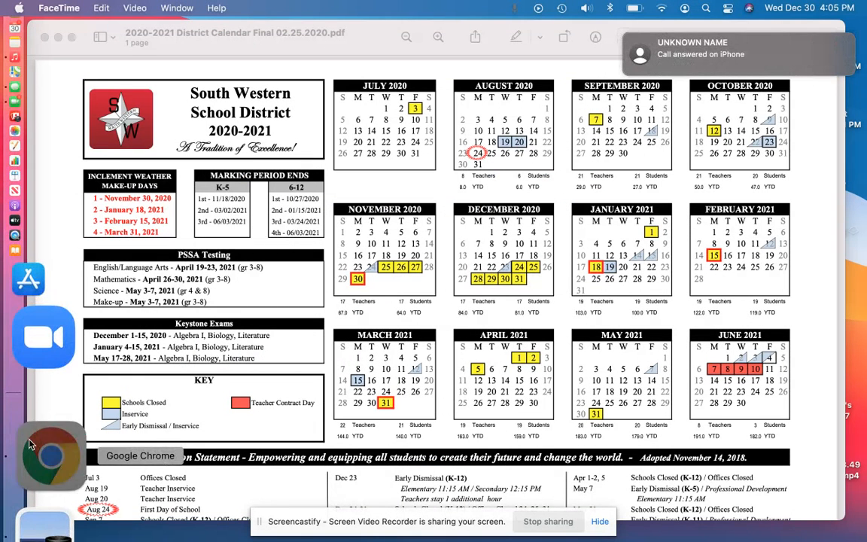
left_click(38, 455)
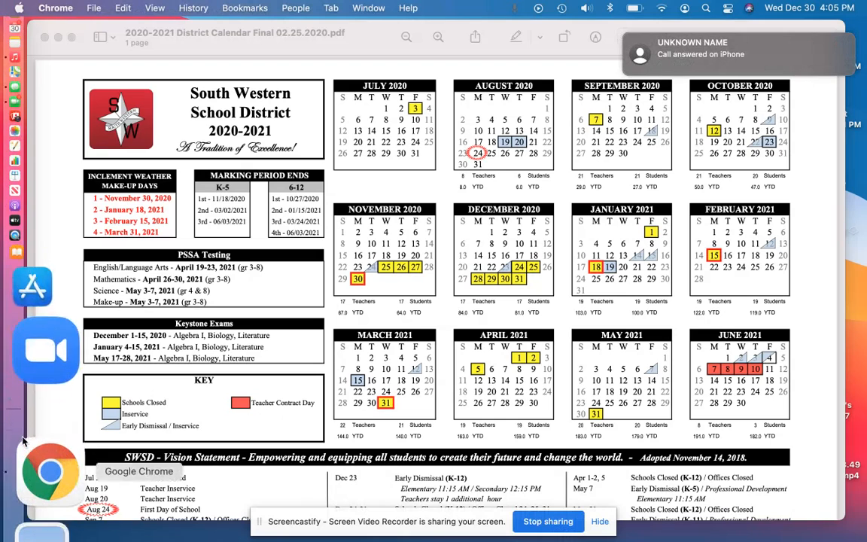
left_click(38, 463)
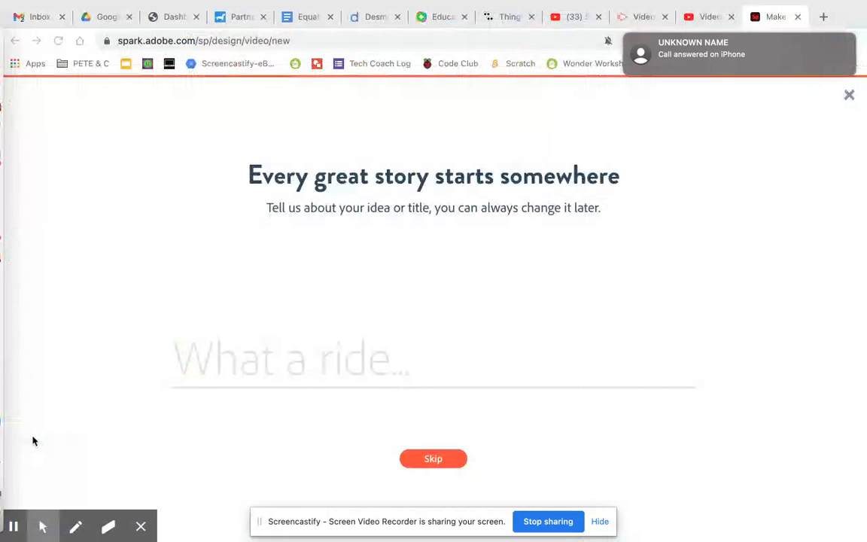
left_click(327, 368)
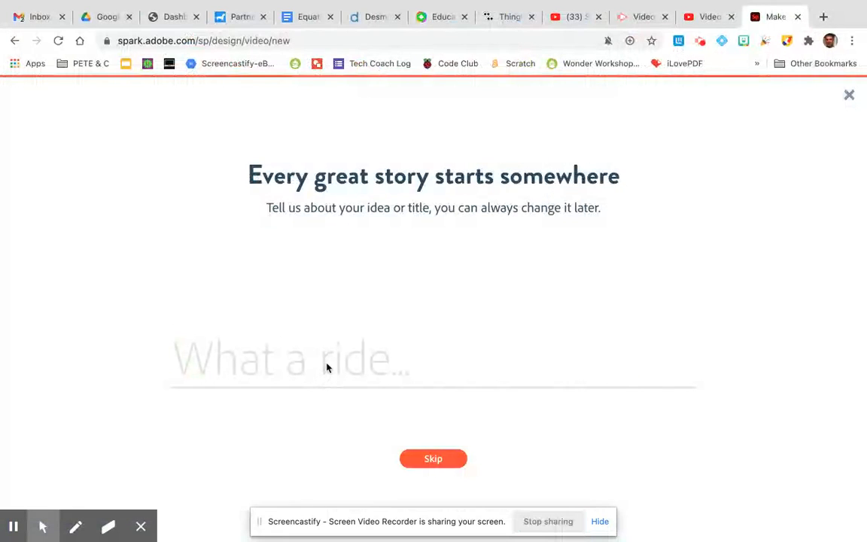
type("Test Run")
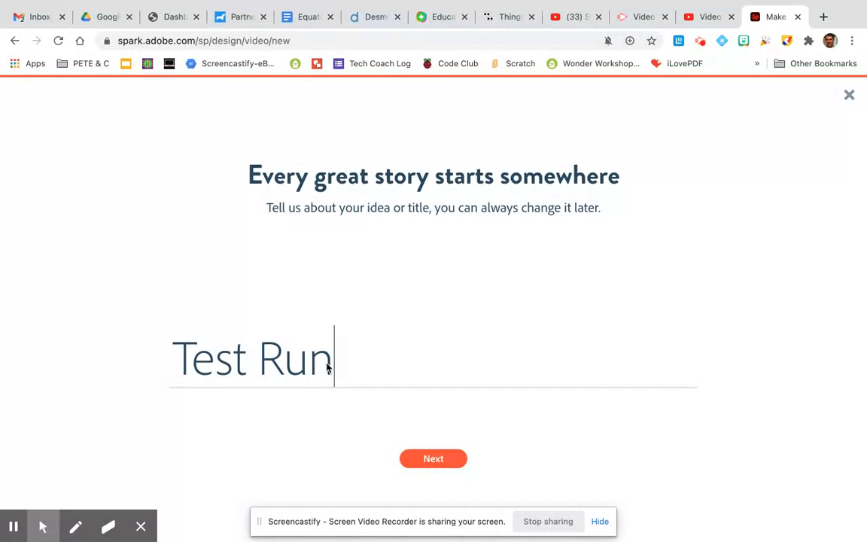
left_click(441, 462)
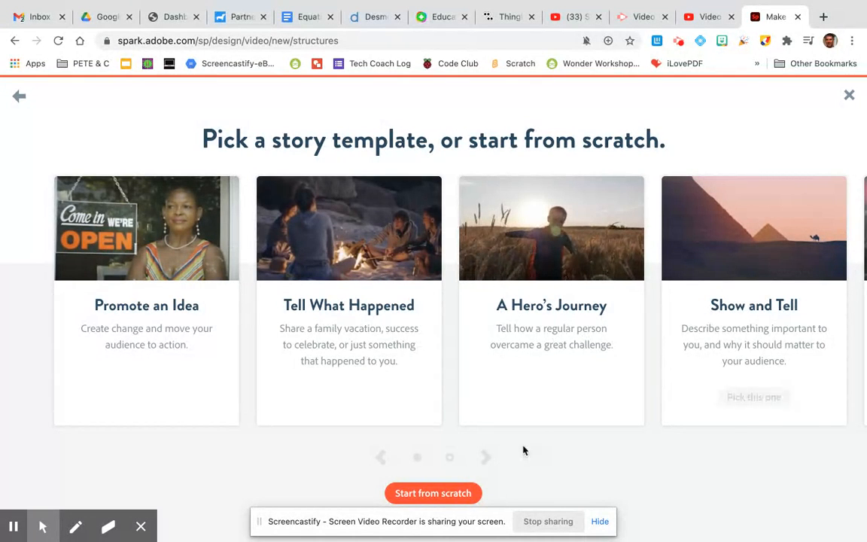
- Choose the "Make Up My Own" story template for the video and dismiss the quick tips tutorial
left_click(487, 458)
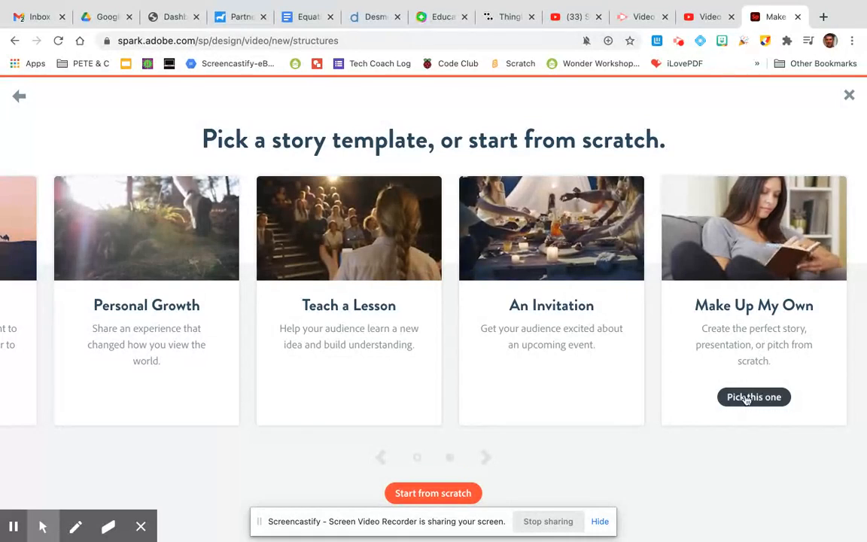
left_click(488, 459)
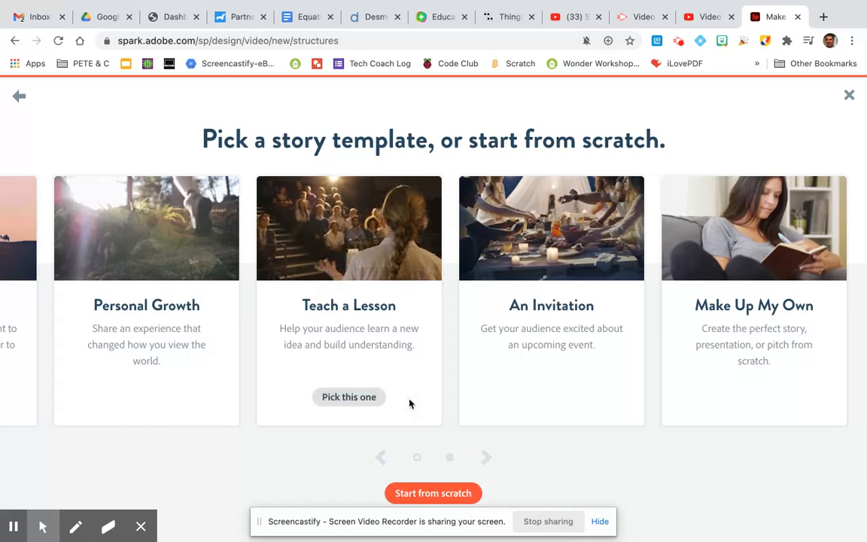
mouse_move(708, 373)
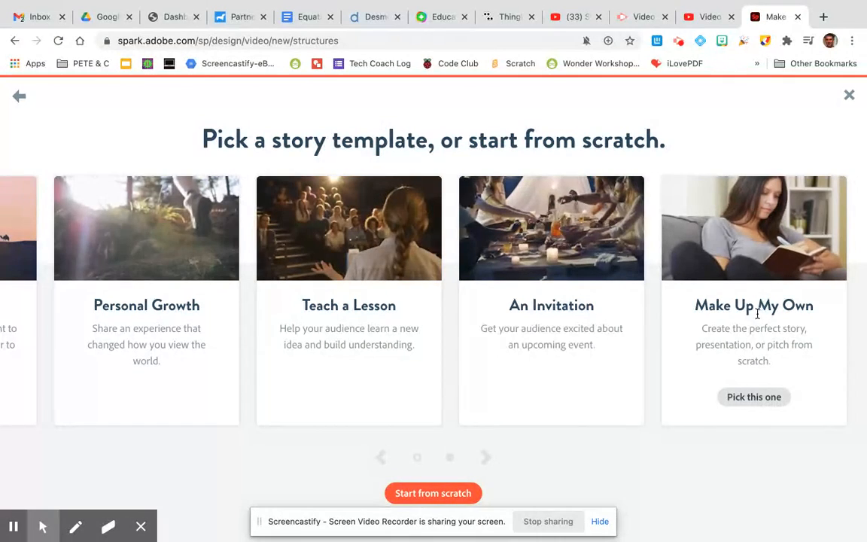
left_click(752, 399)
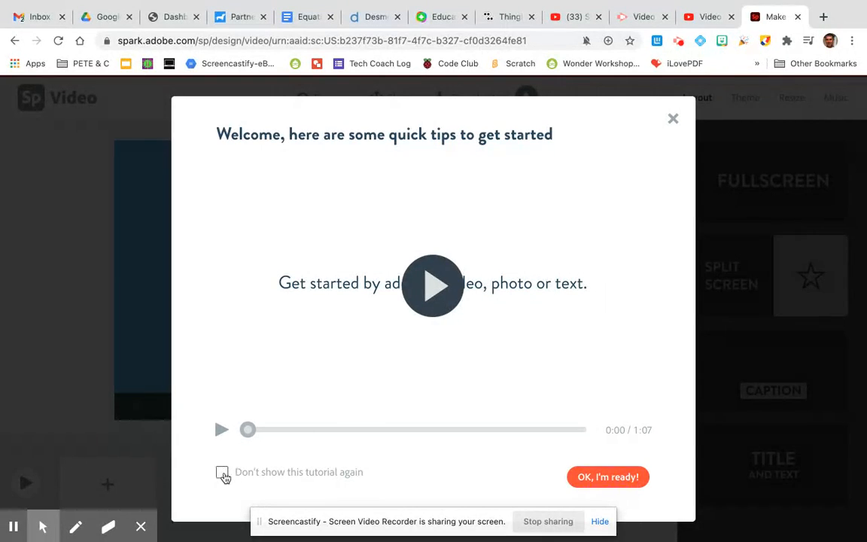
left_click(602, 479)
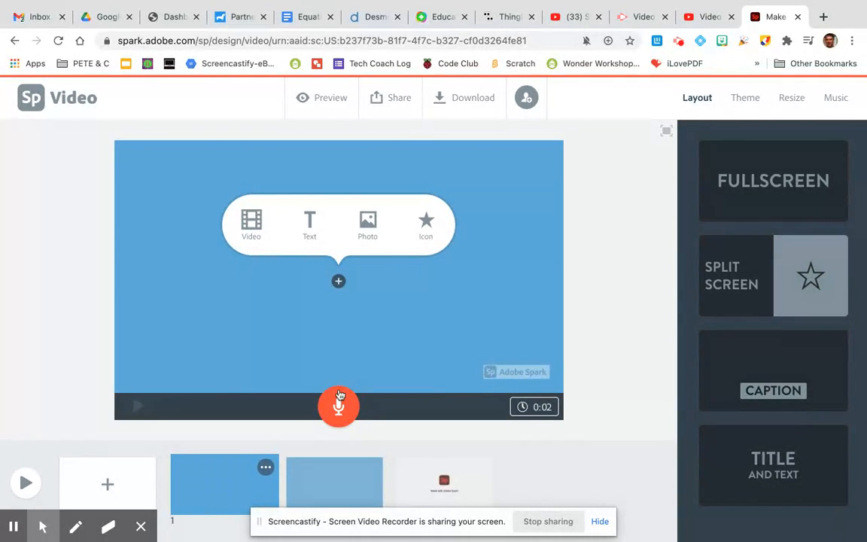
left_click(254, 228)
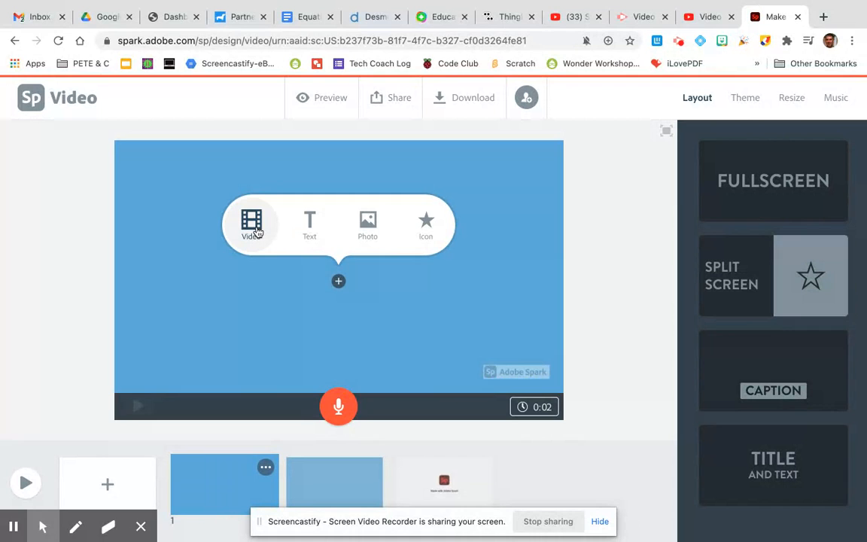
left_click(257, 231)
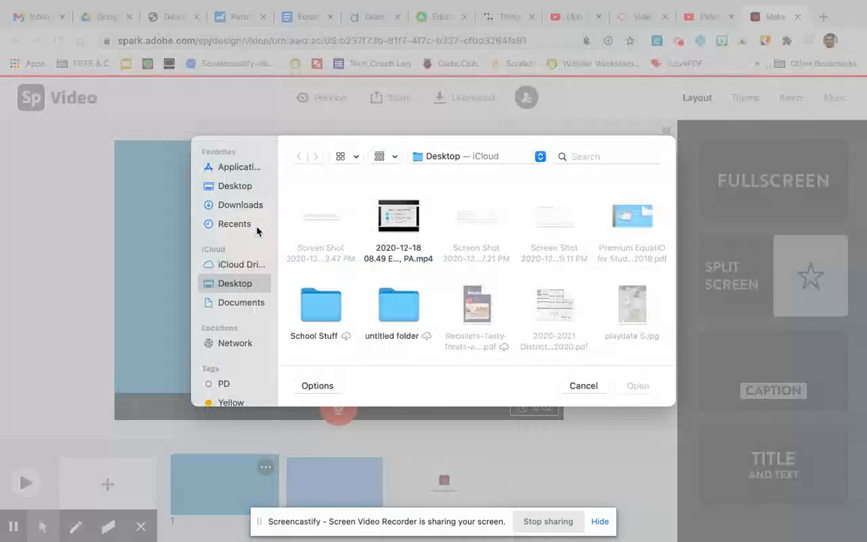
mouse_move(405, 214)
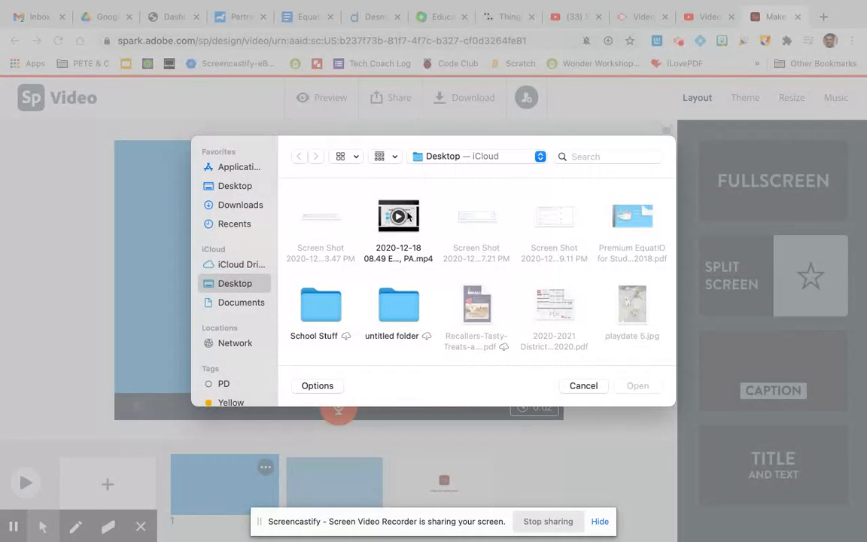
left_click(407, 216)
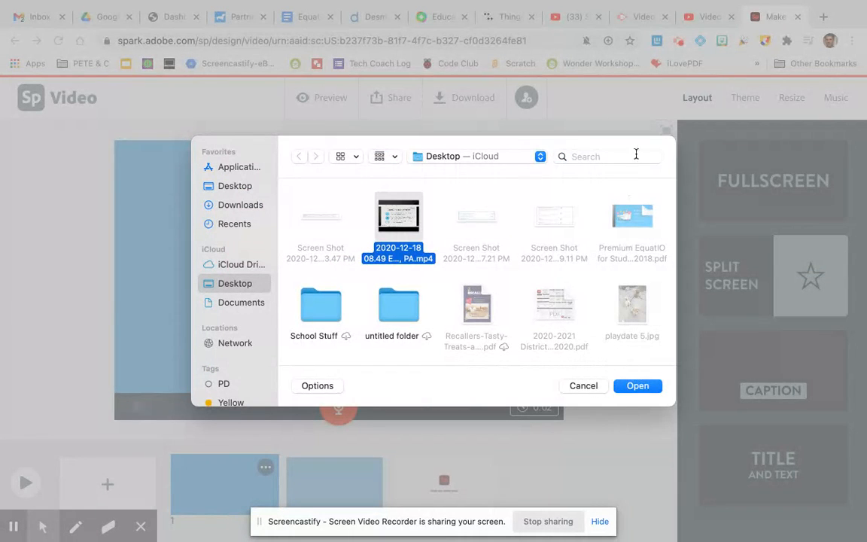
left_click(592, 391)
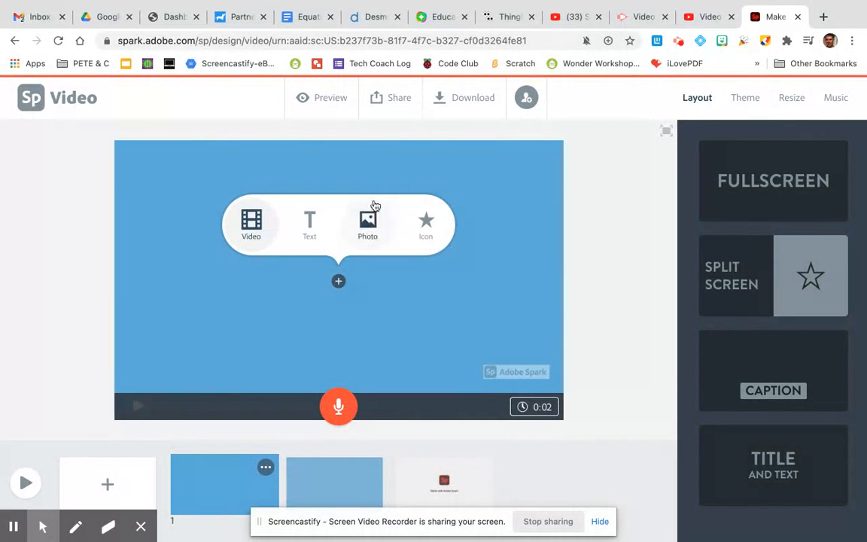
- Add the text "Testing" to the first slide, followed by a line break
left_click(311, 221)
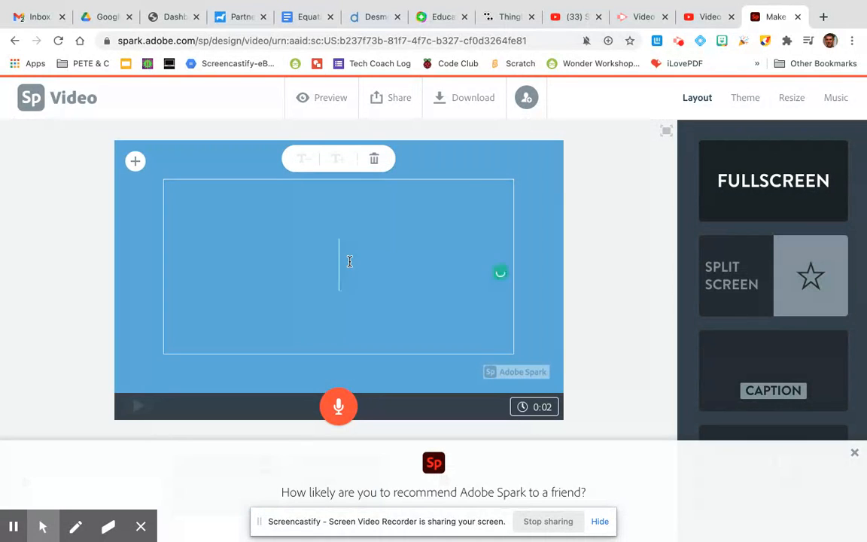
type("Testing")
left_click(430, 294)
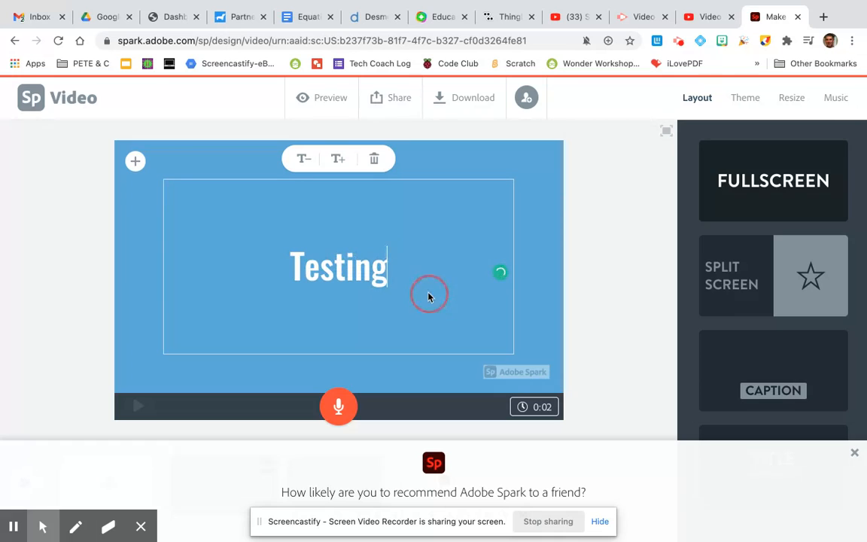
key("Return")
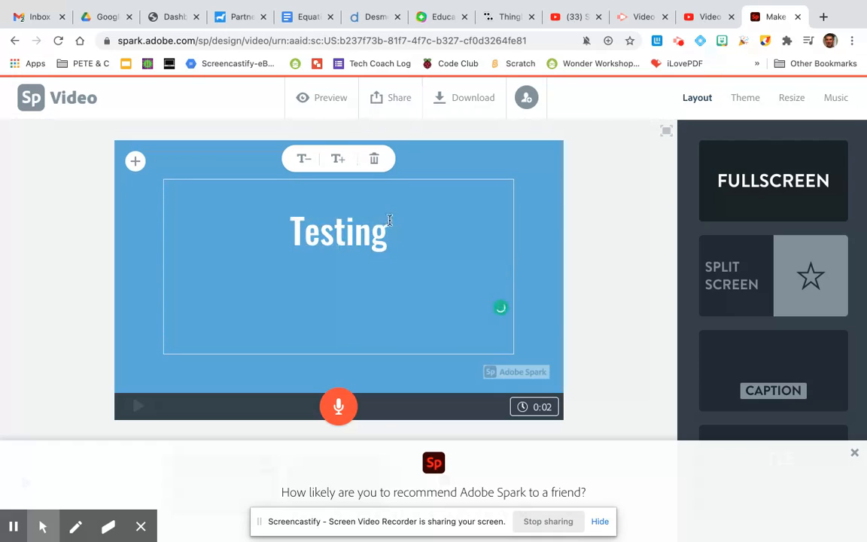
- Try a larger size for the "Testing" text, and settle on one size smaller than the original
left_click(338, 160)
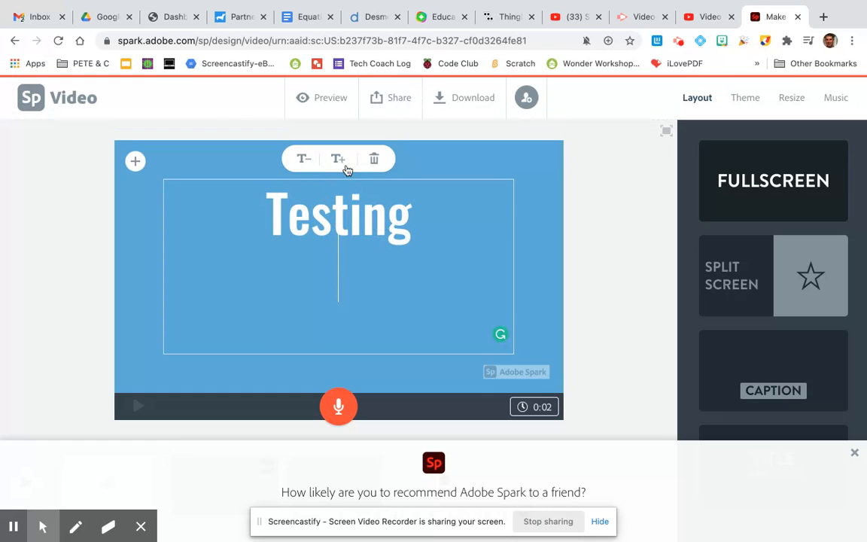
left_click(304, 159)
left_click(304, 159)
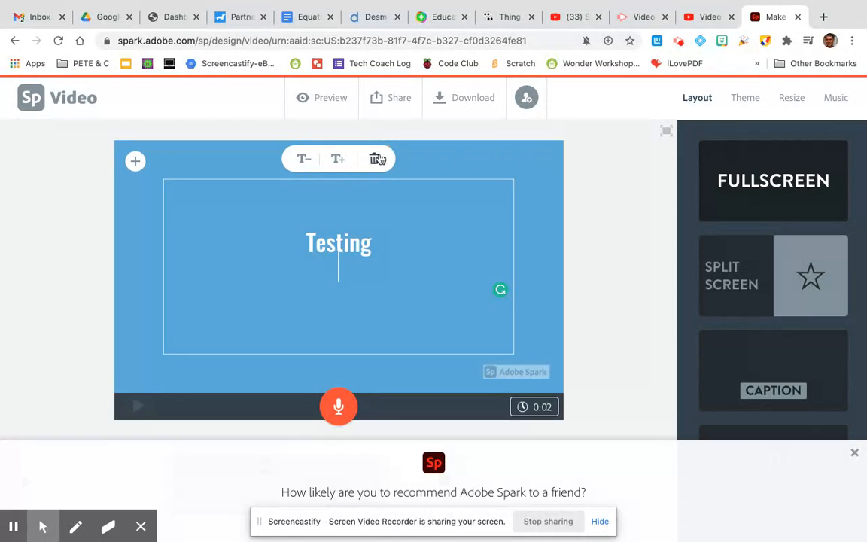
- Finish editing the text, dismiss the text alignment tip and move "Testing" to the left side of the slide
left_click(536, 284)
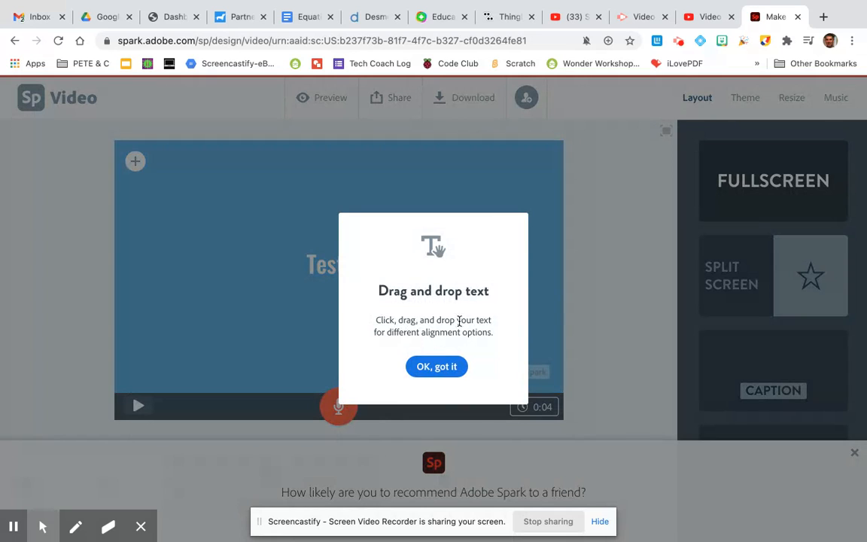
left_click(441, 367)
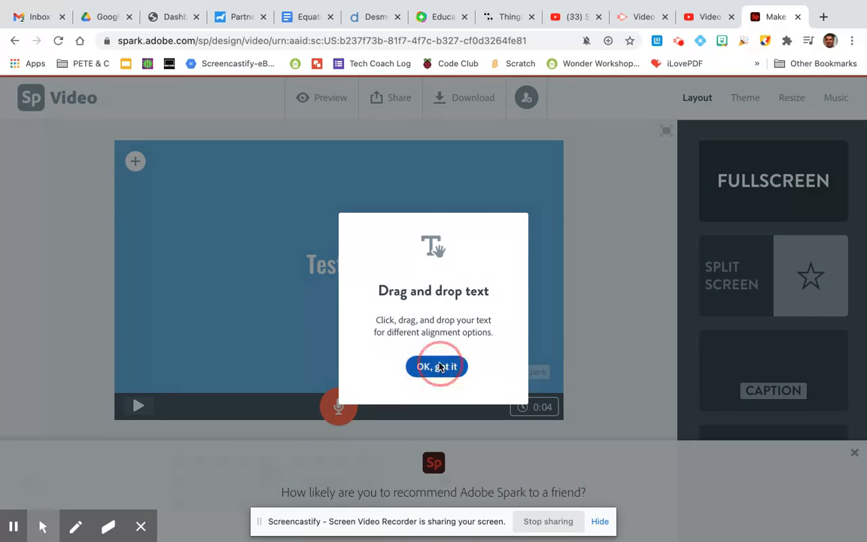
left_click(344, 269)
left_click_drag(344, 269, 174, 257)
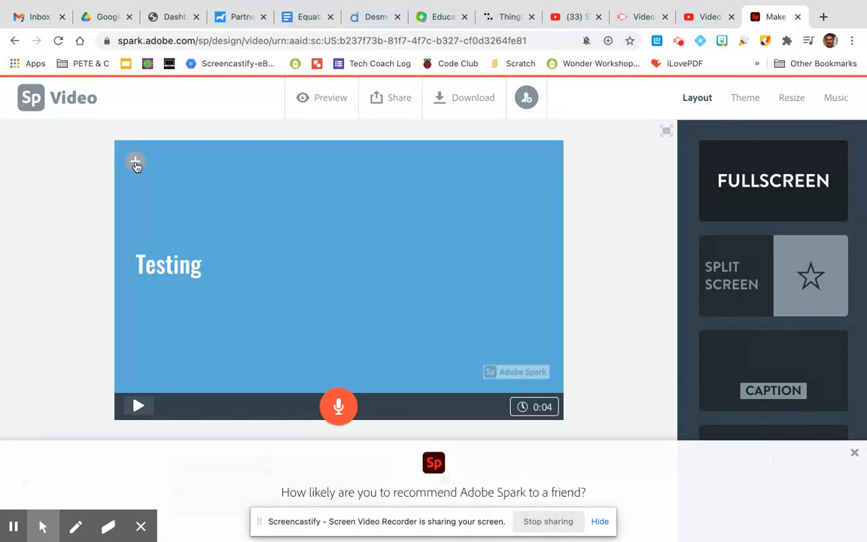
- Upload the photo "playdate 5.jpg" from the Desktop as the background of the "Testing" slide
left_click(135, 164)
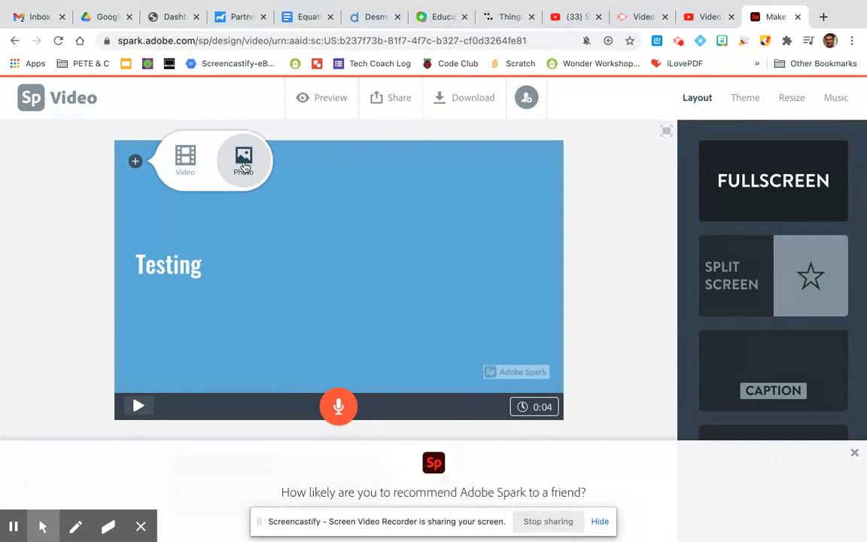
left_click(243, 167)
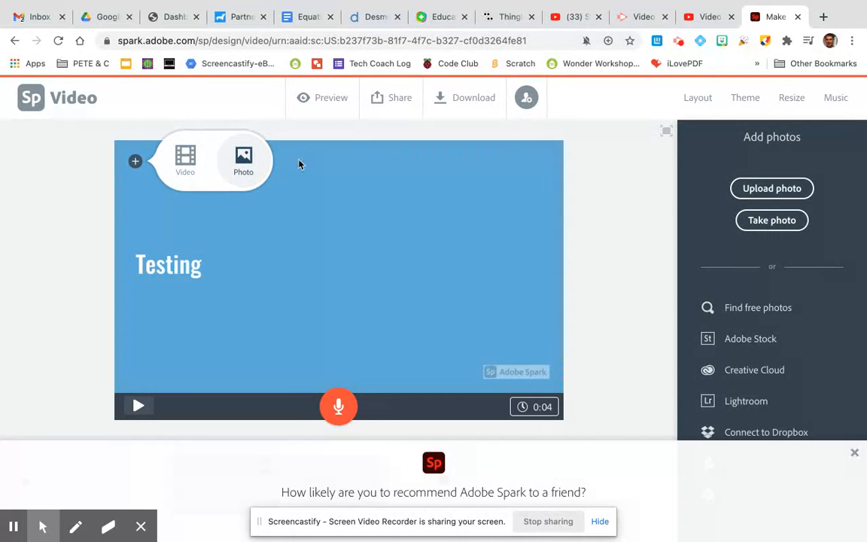
left_click(244, 160)
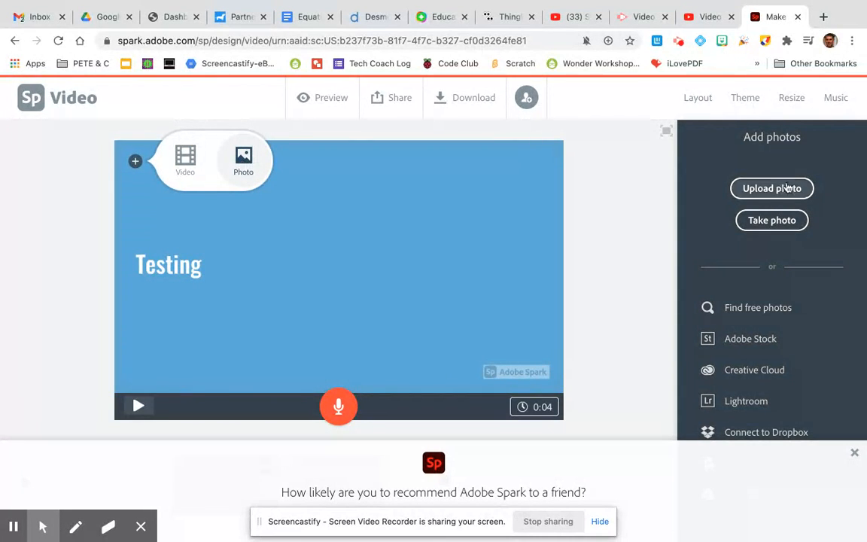
left_click(779, 190)
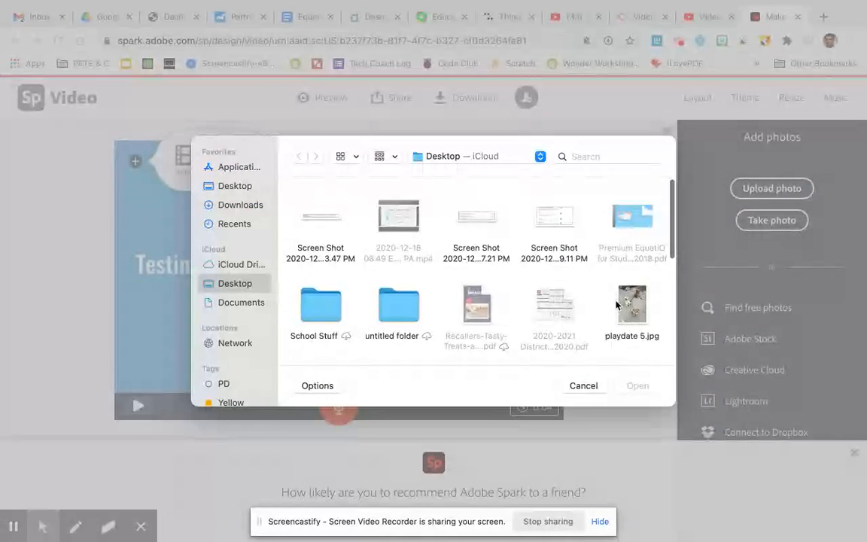
left_click(632, 324)
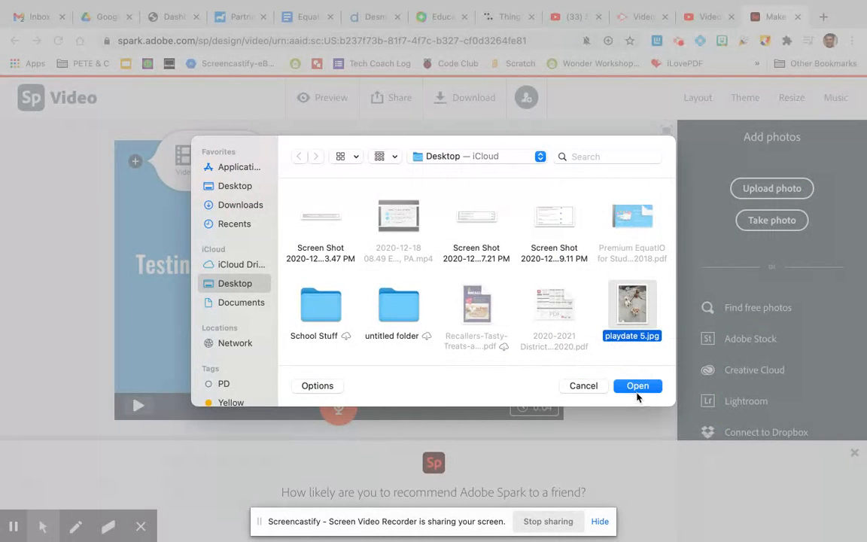
left_click(637, 390)
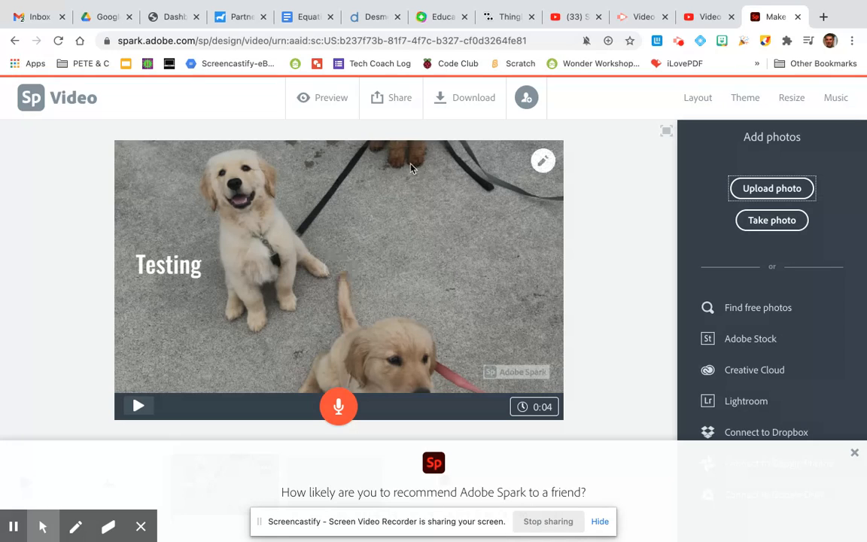
- Scale down the slide's background photo until all three puppies fit between blue side bands, and finish the photo adjustment
left_click(410, 200)
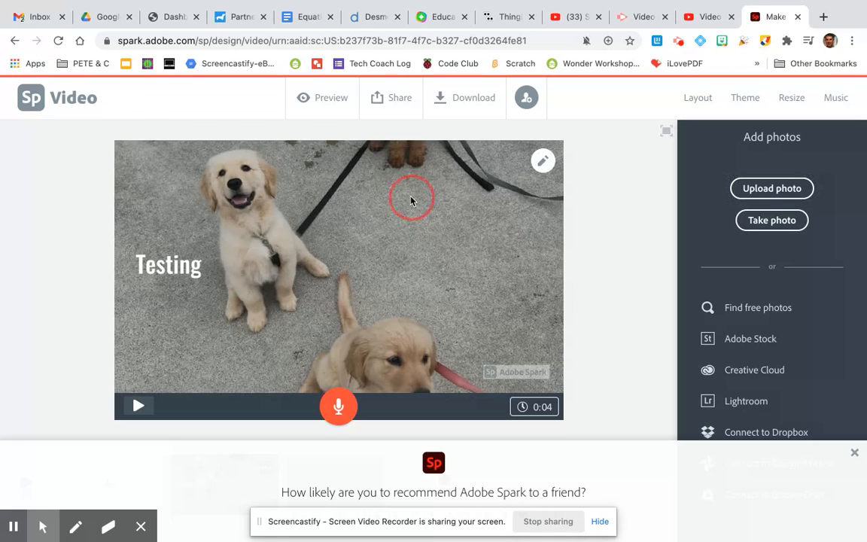
left_click(409, 193)
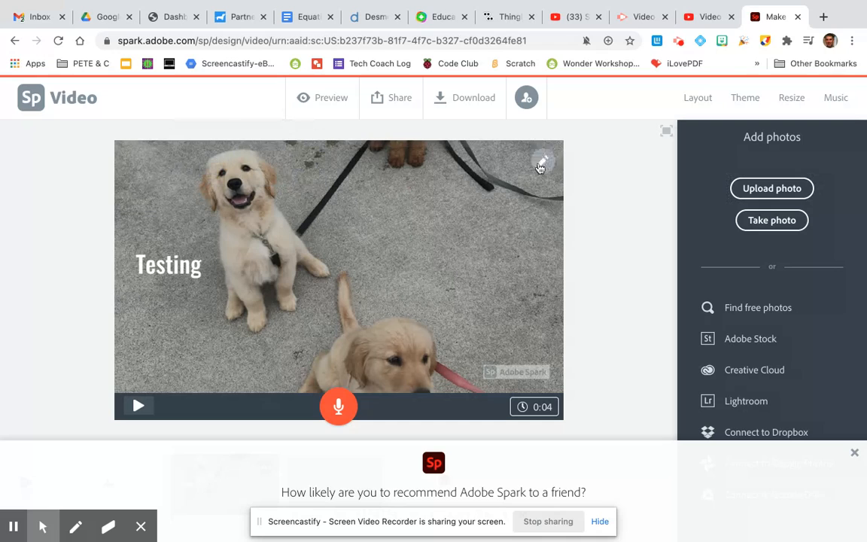
left_click(544, 164)
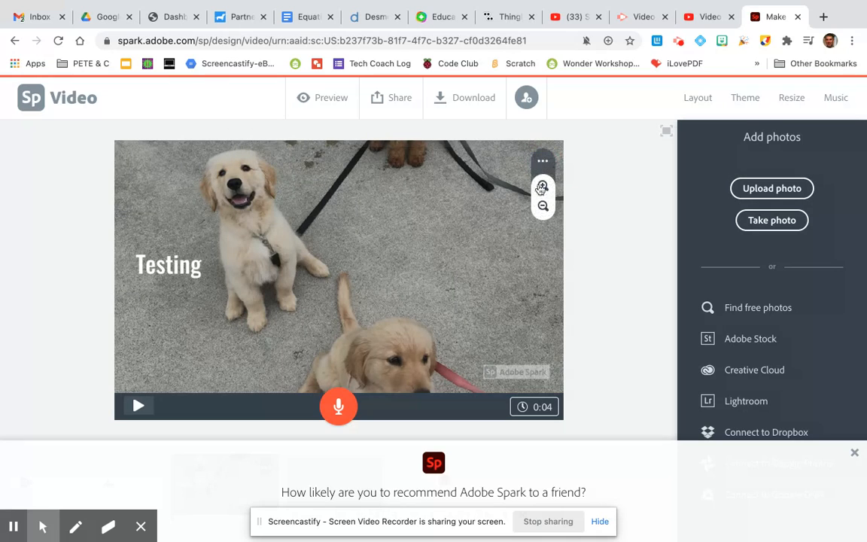
left_click(543, 208)
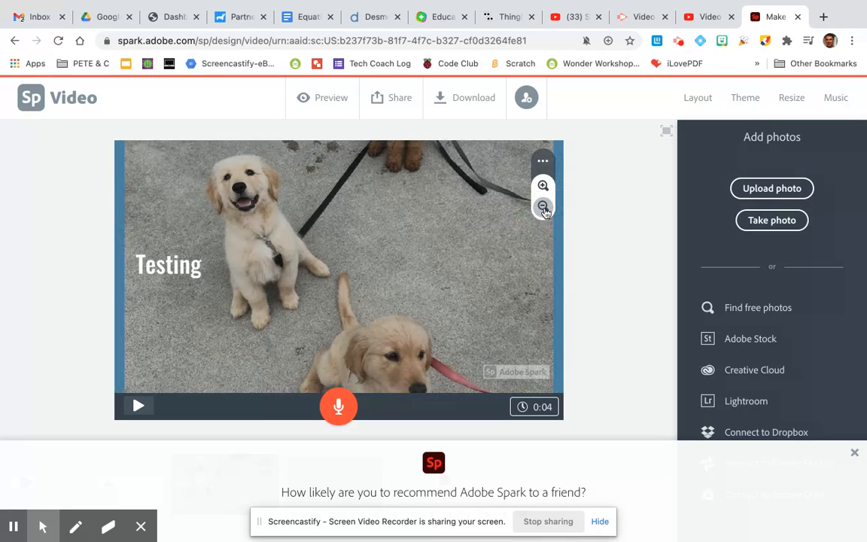
left_click(544, 208)
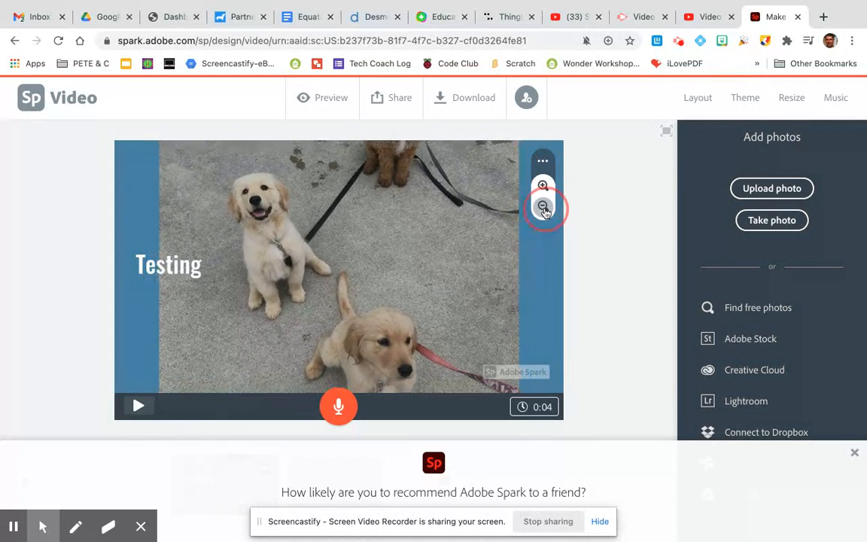
left_click(544, 207)
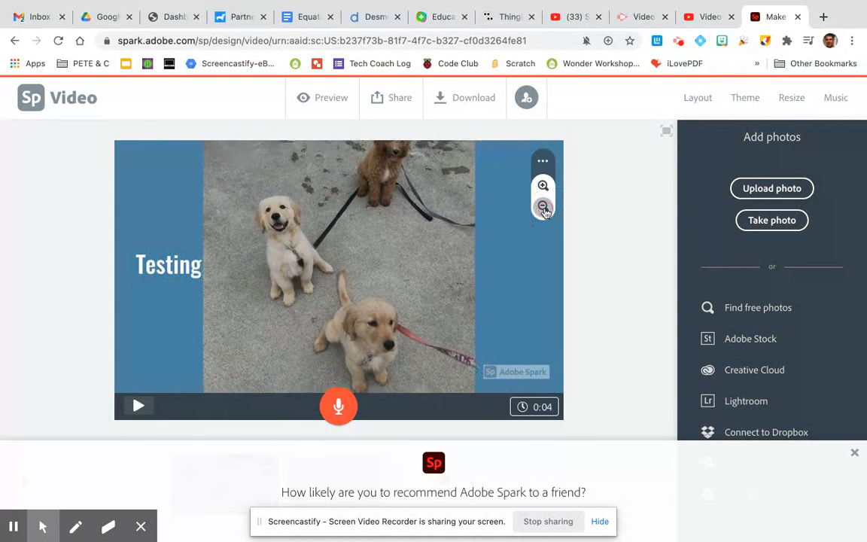
left_click(543, 207)
left_click(543, 208)
left_click(543, 208)
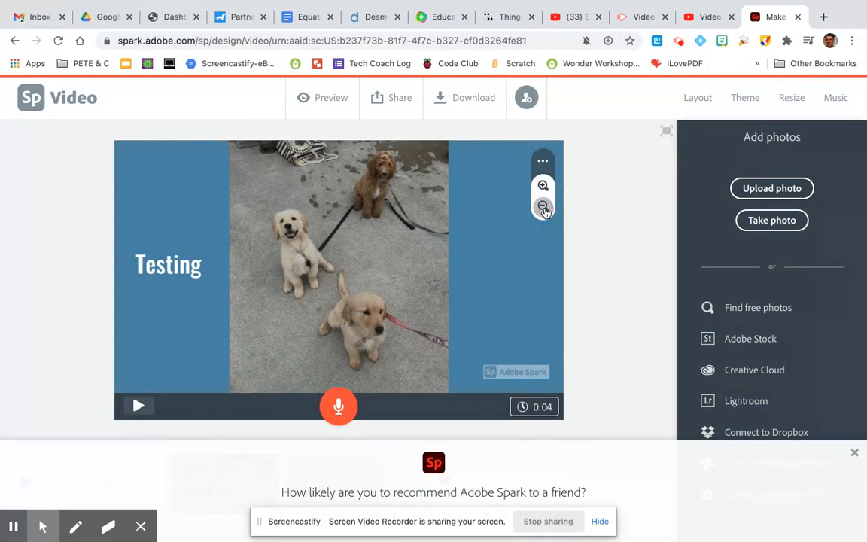
left_click(543, 188)
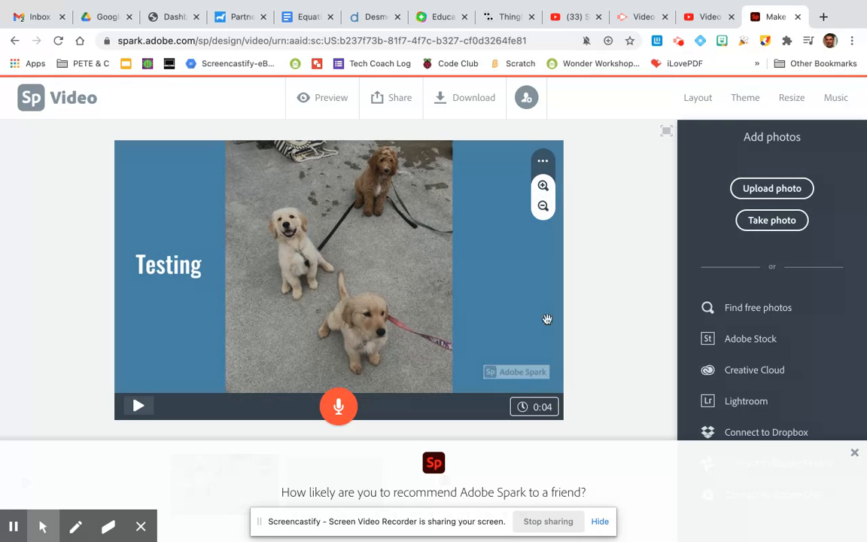
left_click(586, 243)
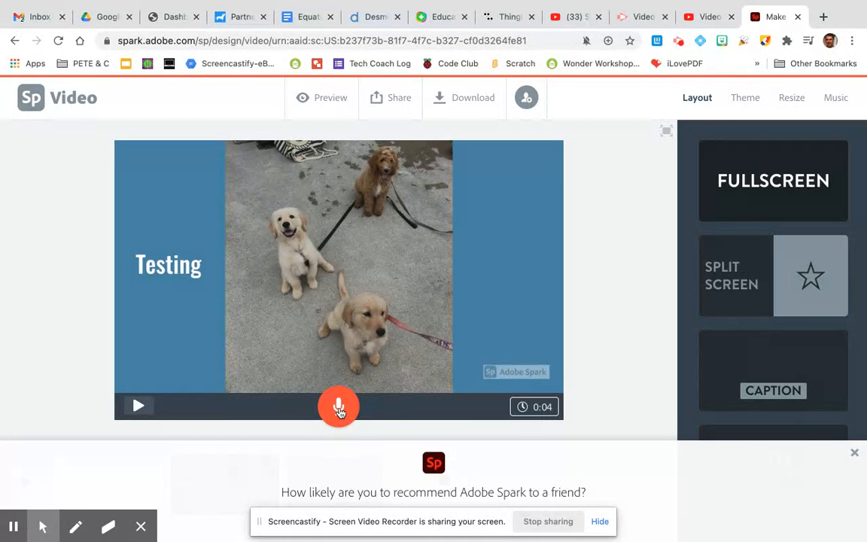
- Allow the site to use the microphone and record a voice narration for the "Testing" slide
left_click(338, 407)
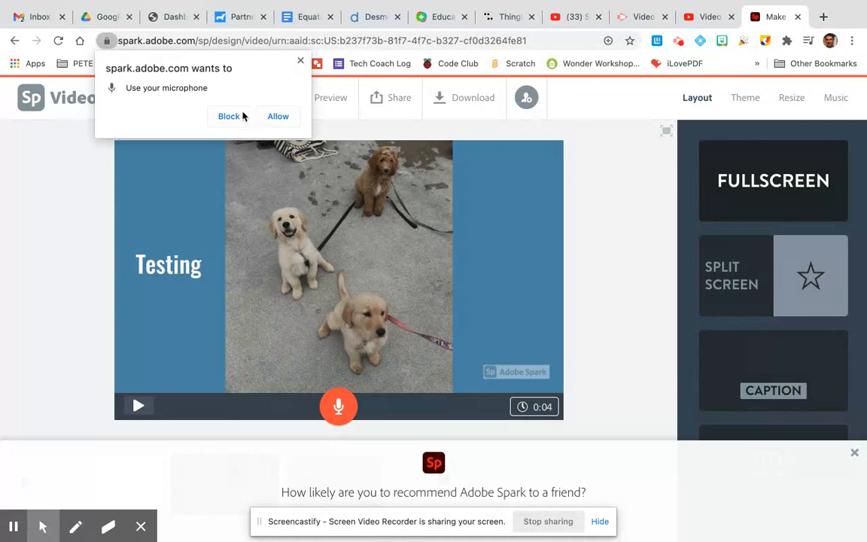
left_click(275, 117)
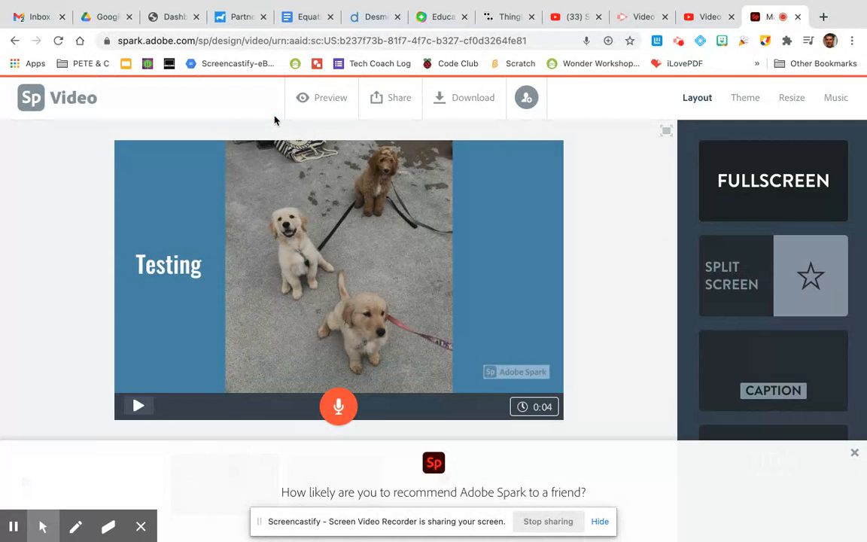
left_click(339, 416)
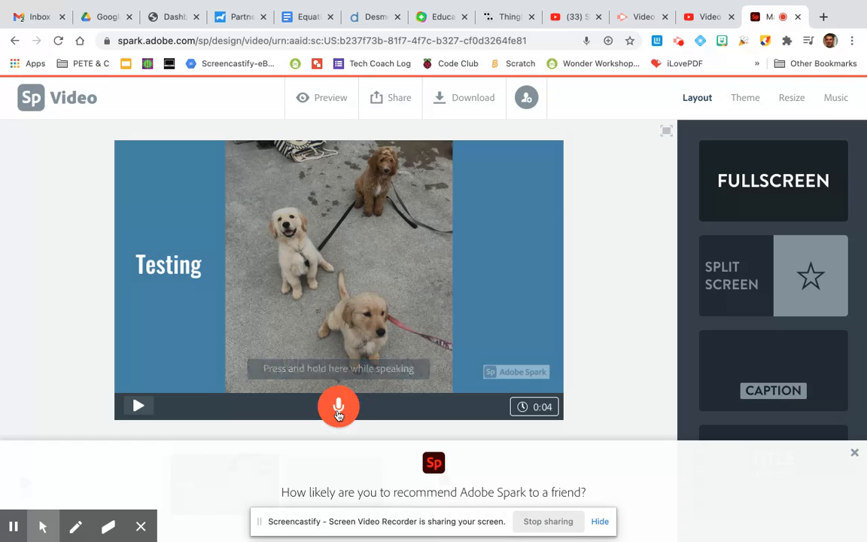
left_click_drag(338, 414, 338, 415)
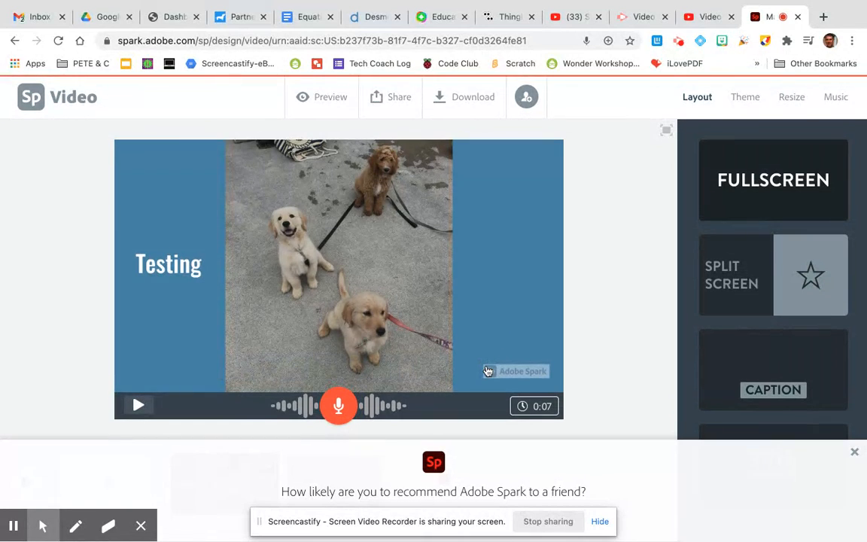
- Close the recommendation survey, look at the credits slide and add a new blank slide after the "Testing" slide
left_click(853, 451)
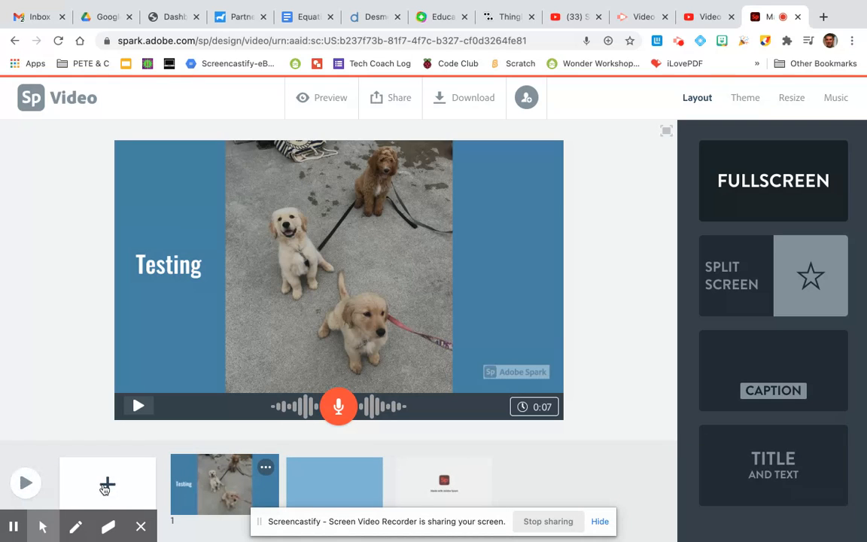
left_click(345, 482)
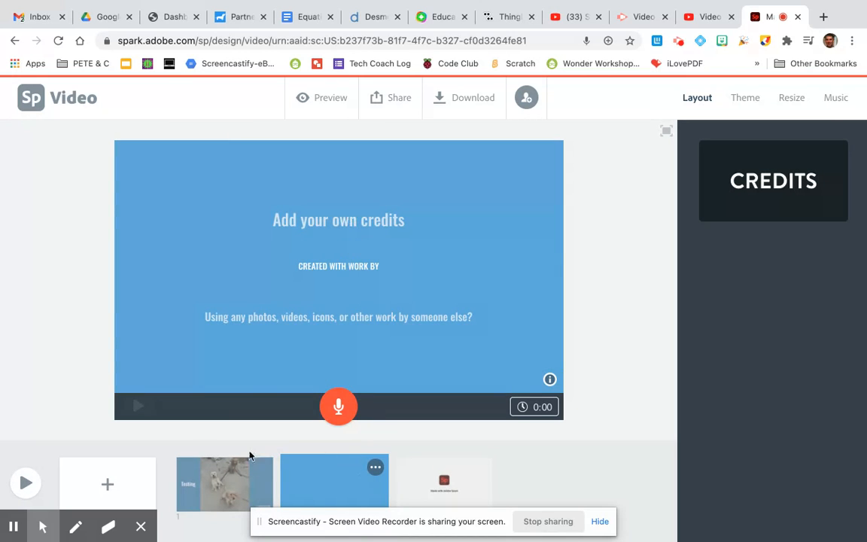
left_click(106, 484)
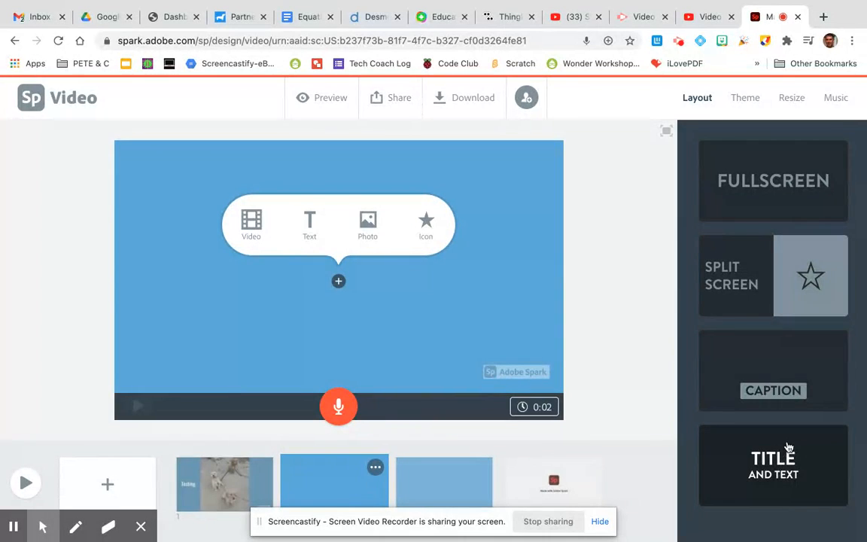
- Apply the Split Screen layout to the new slide and add a solid standing dog icon, found by searching "dog", to its blue half
left_click(757, 301)
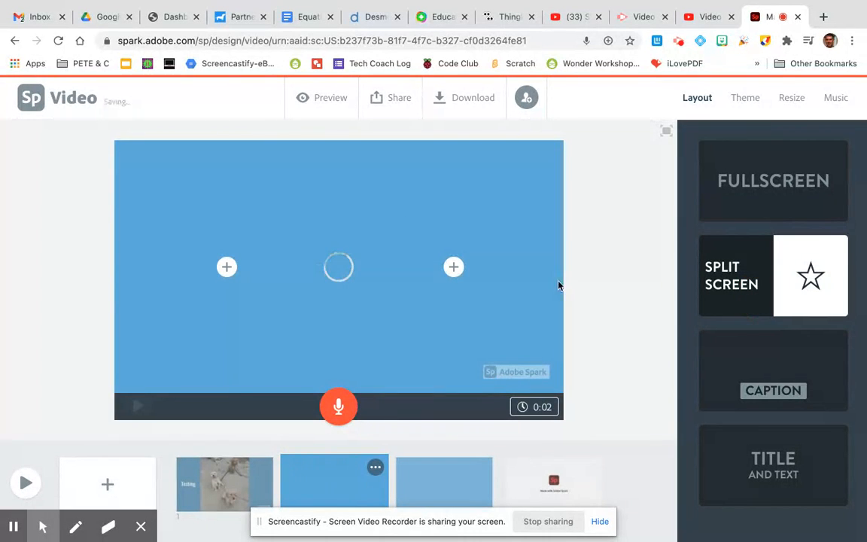
left_click(226, 266)
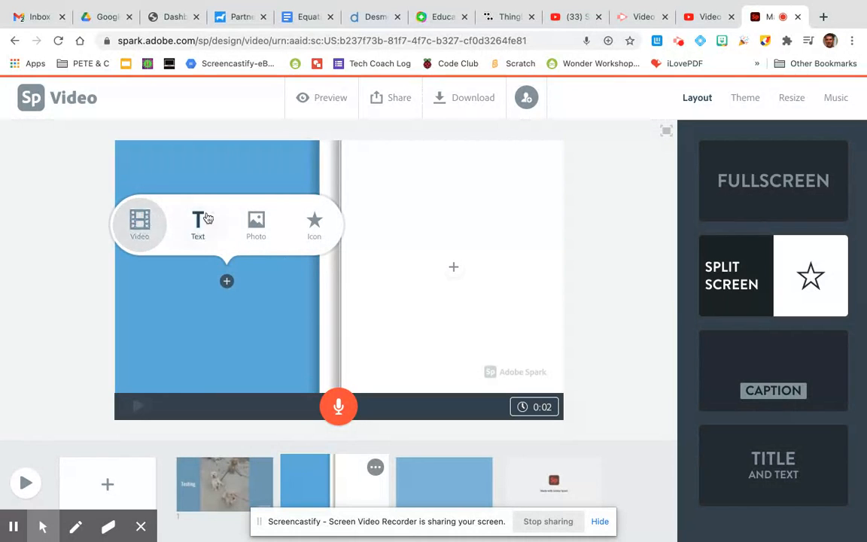
left_click(315, 221)
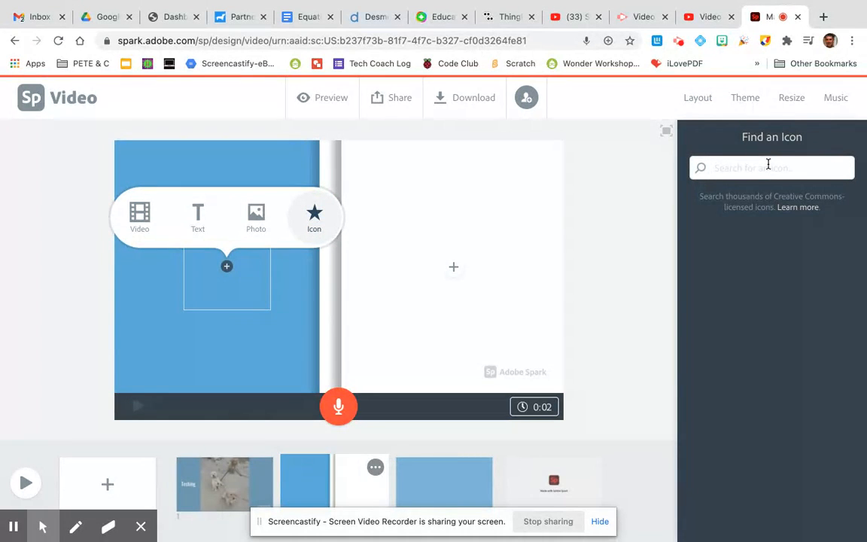
type("dog")
key("Return")
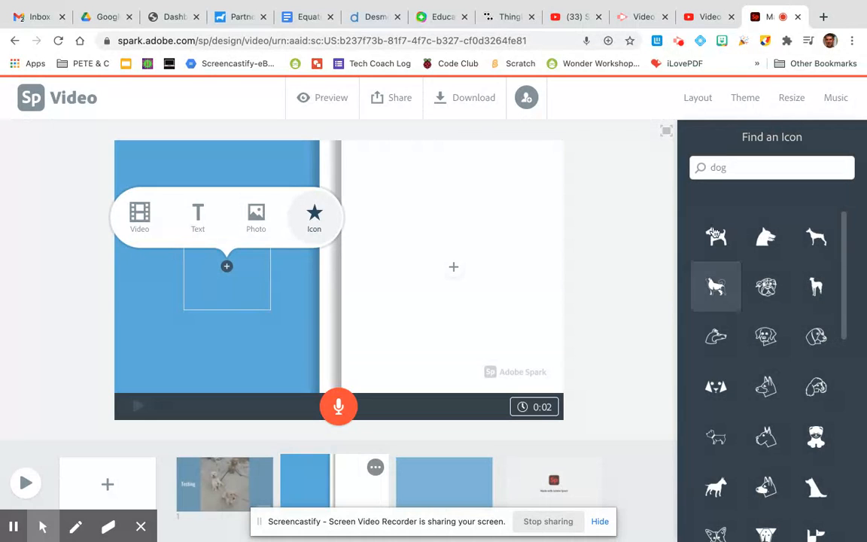
scroll(795, 305, "down", 2)
scroll(797, 304, "down", 2)
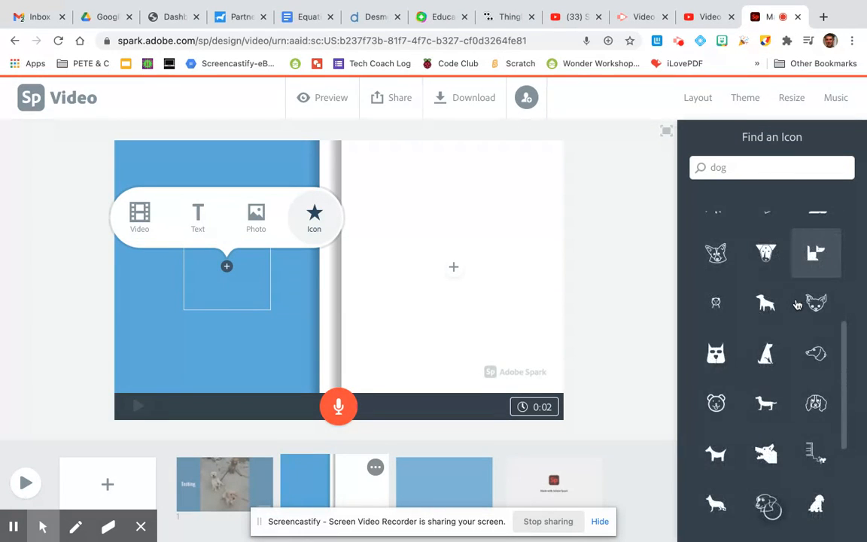
scroll(797, 304, "down", 2)
scroll(797, 304, "down", 2)
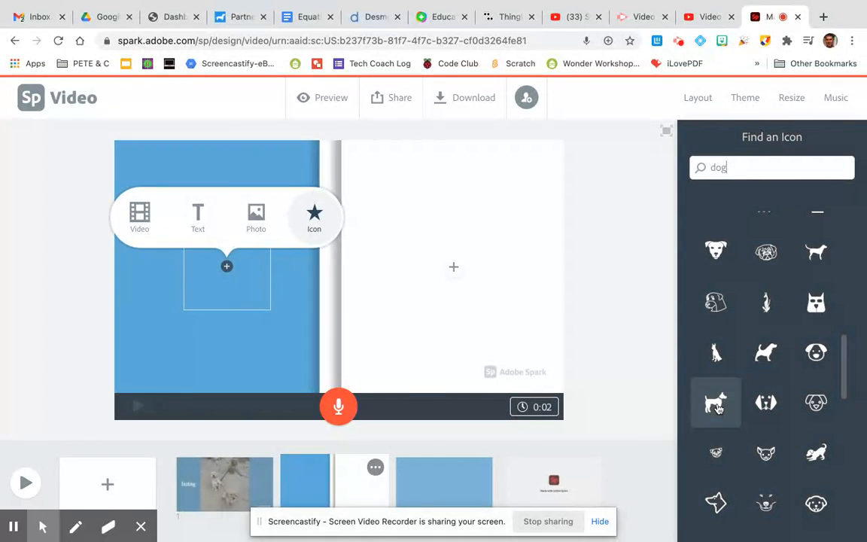
left_click(717, 407)
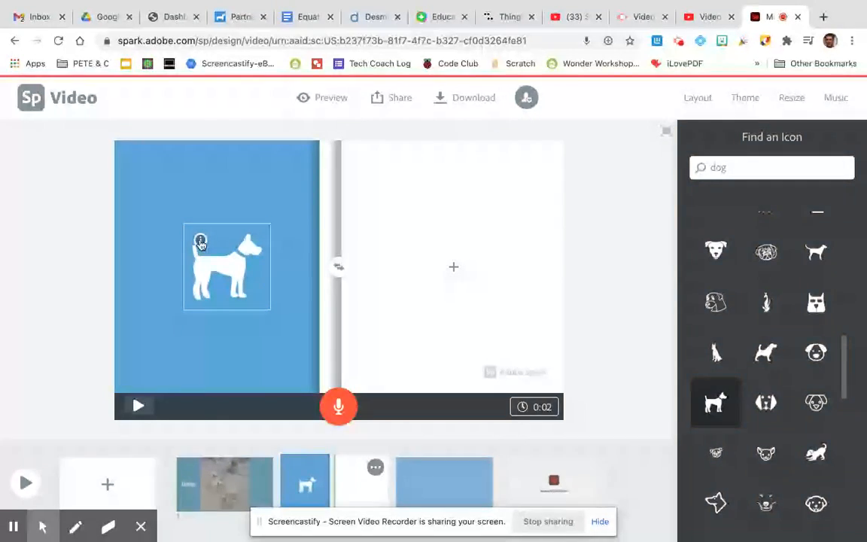
- Check the dog icon's source and licence information, and deselect the icon
left_click(200, 241)
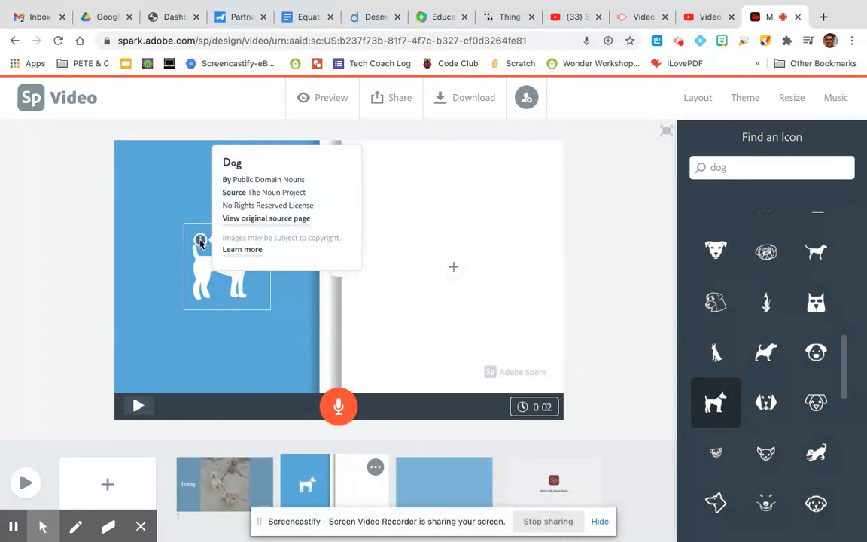
key("Escape")
left_click(218, 229)
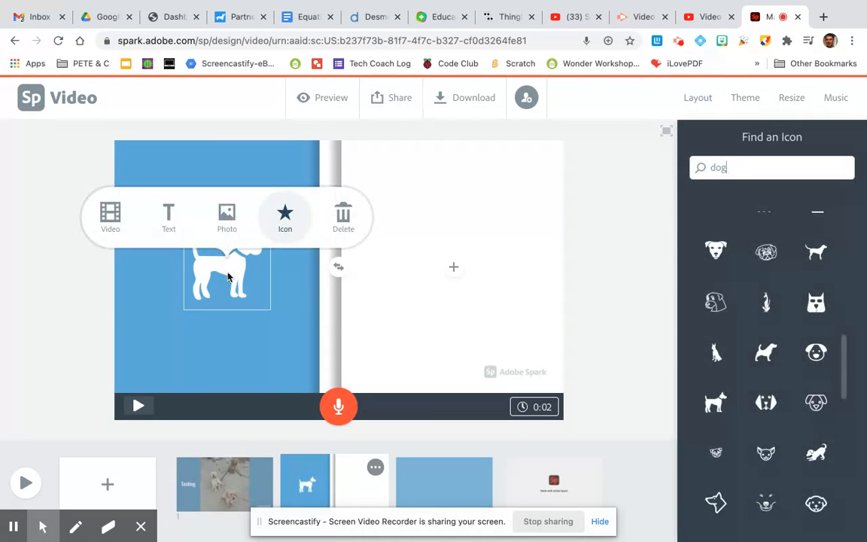
left_click(240, 280)
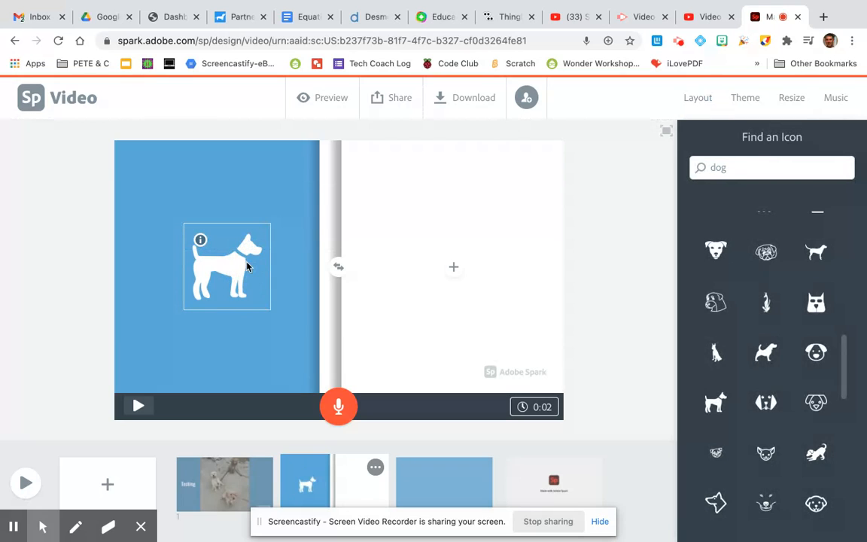
left_click(281, 312)
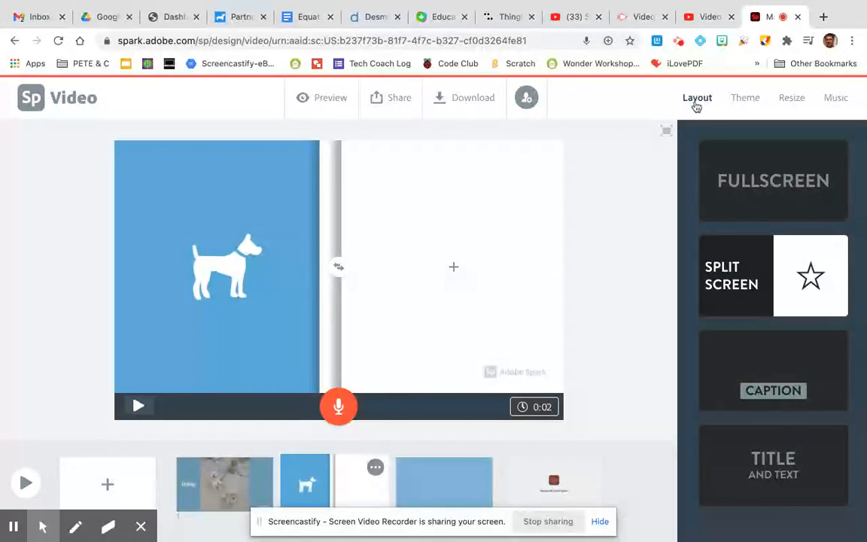
- Look through the theme and resize options and browse the list of background music tracks by mood
left_click(743, 98)
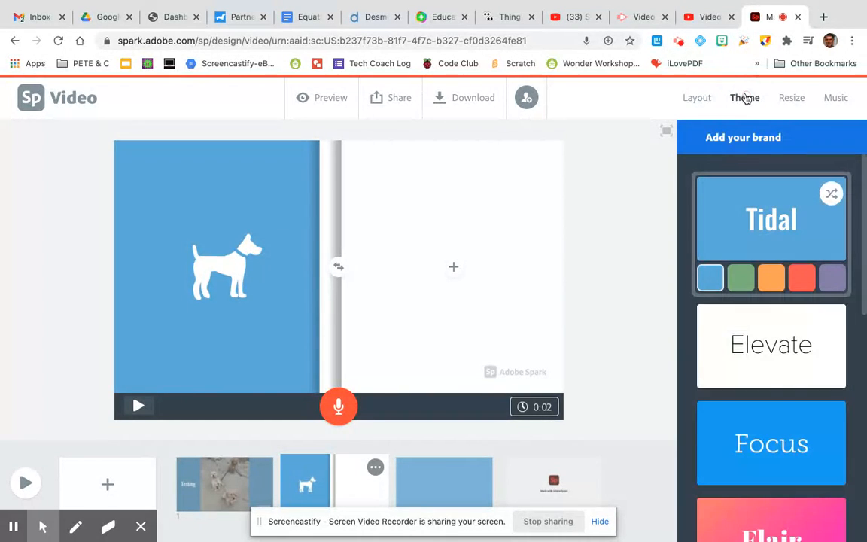
left_click(787, 102)
left_click(832, 102)
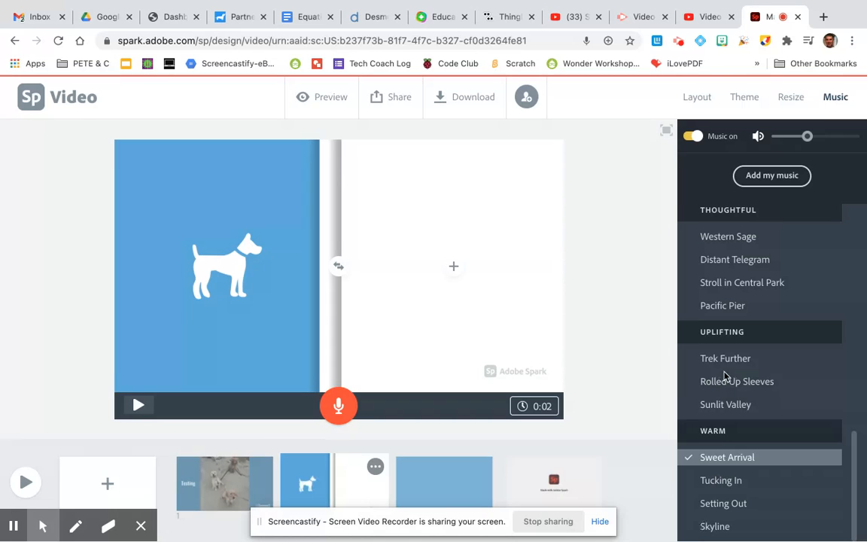
left_click_drag(854, 463, 853, 292)
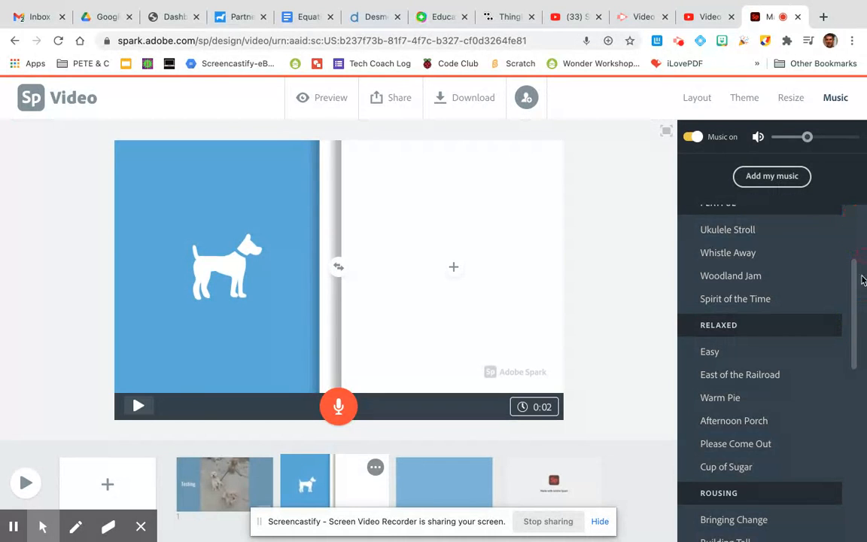
left_click_drag(858, 297, 796, 205)
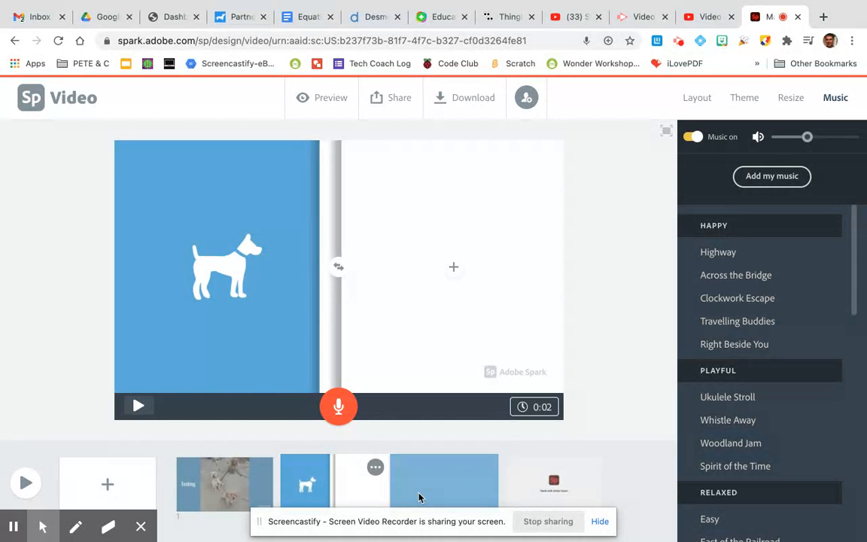
- Publish the "Test Run" video by creating its shareable link, and copy the link
left_click(397, 100)
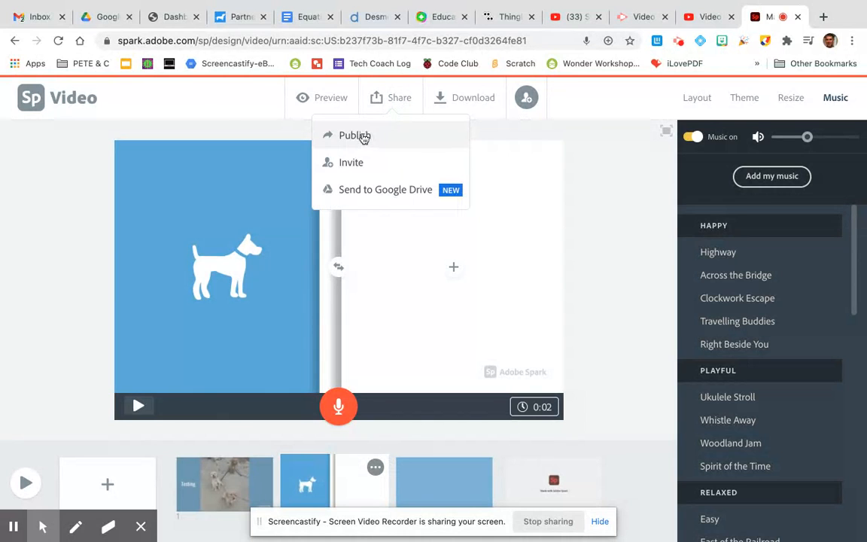
left_click(363, 137)
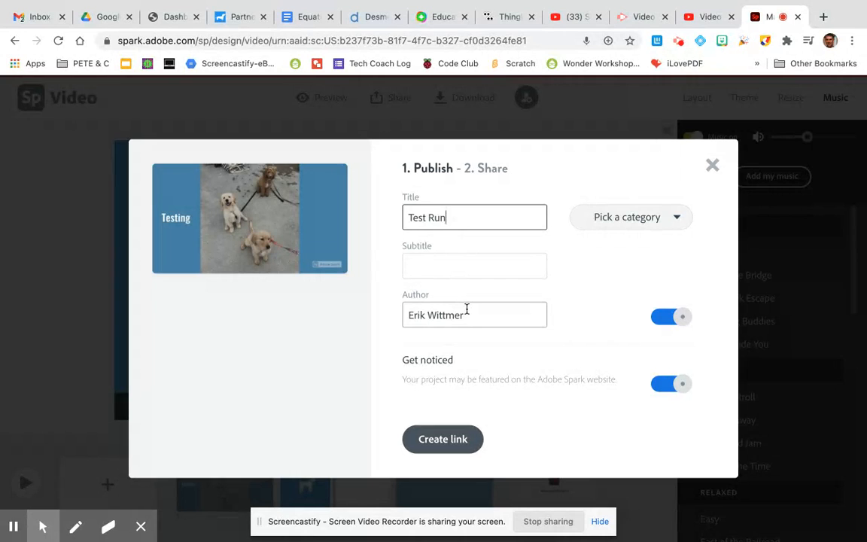
left_click(450, 441)
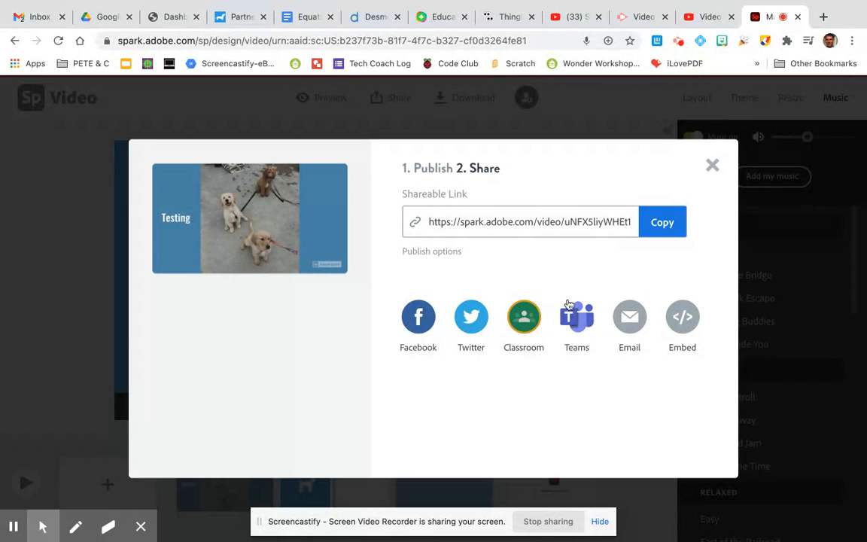
left_click(655, 224)
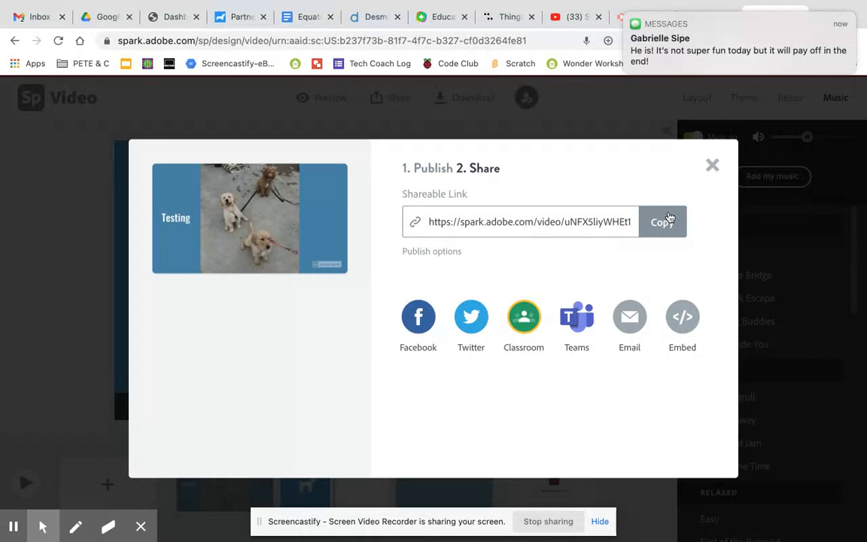
left_click(660, 223)
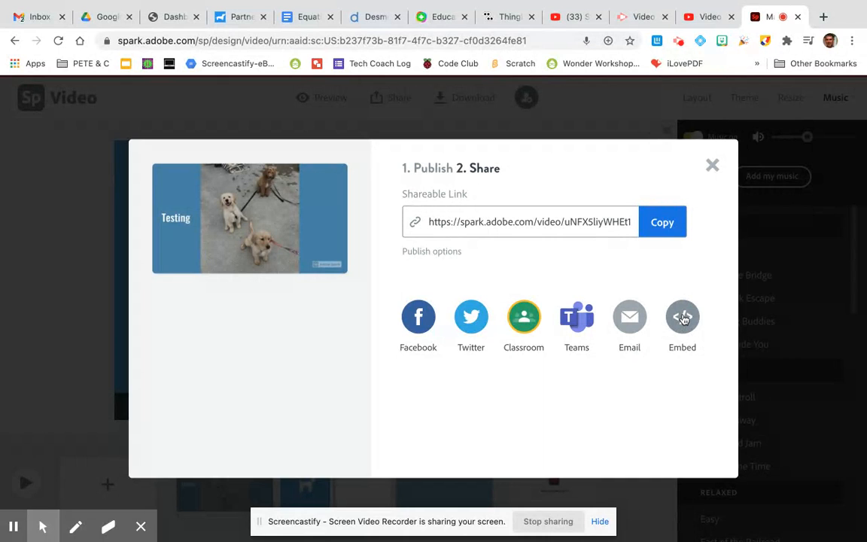
left_click(674, 224)
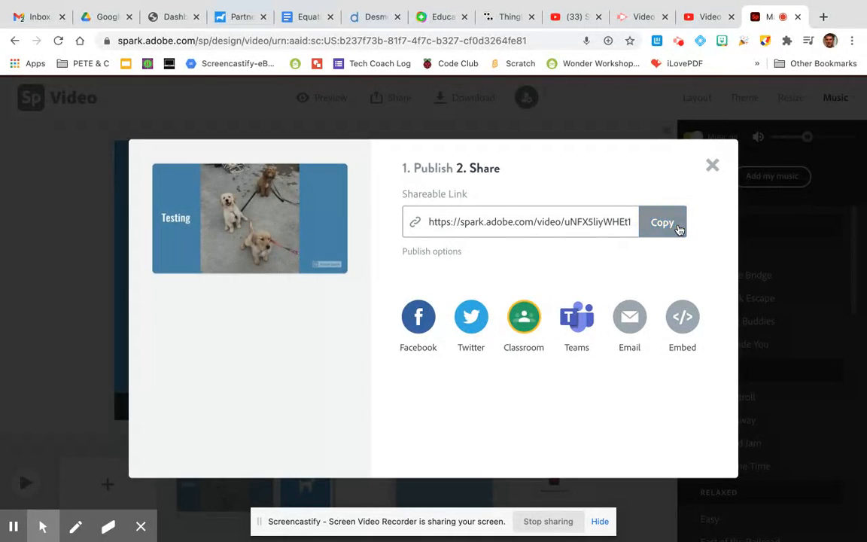